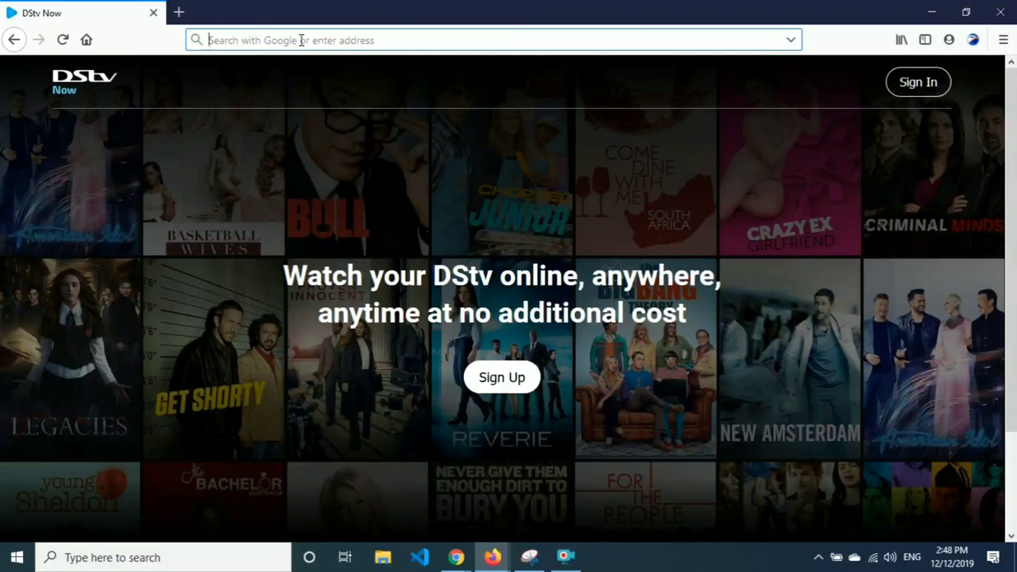
# - Open now.dstv.com and start signing up for a DStv account
pyautogui.write('n')
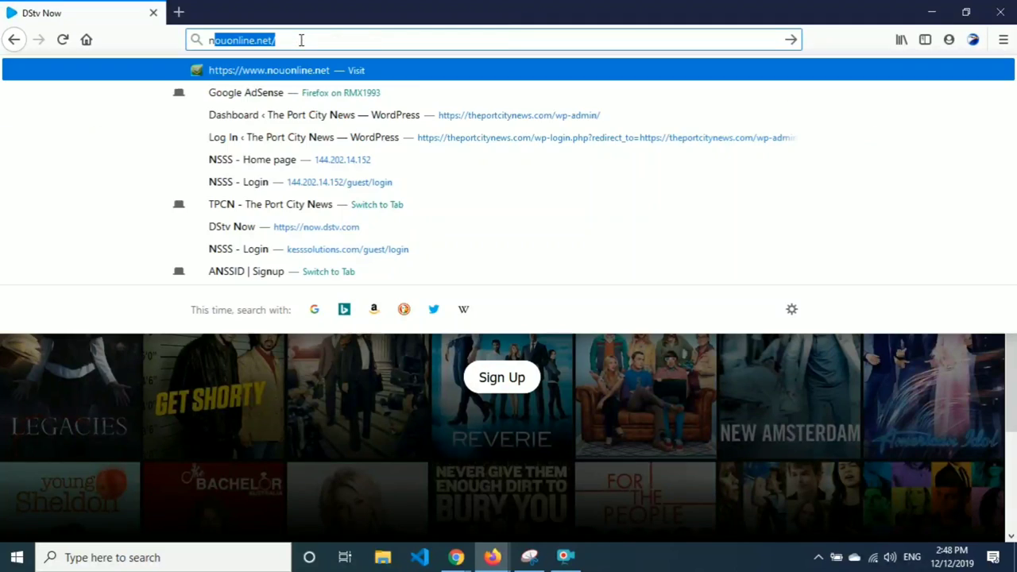
pyautogui.write('o')
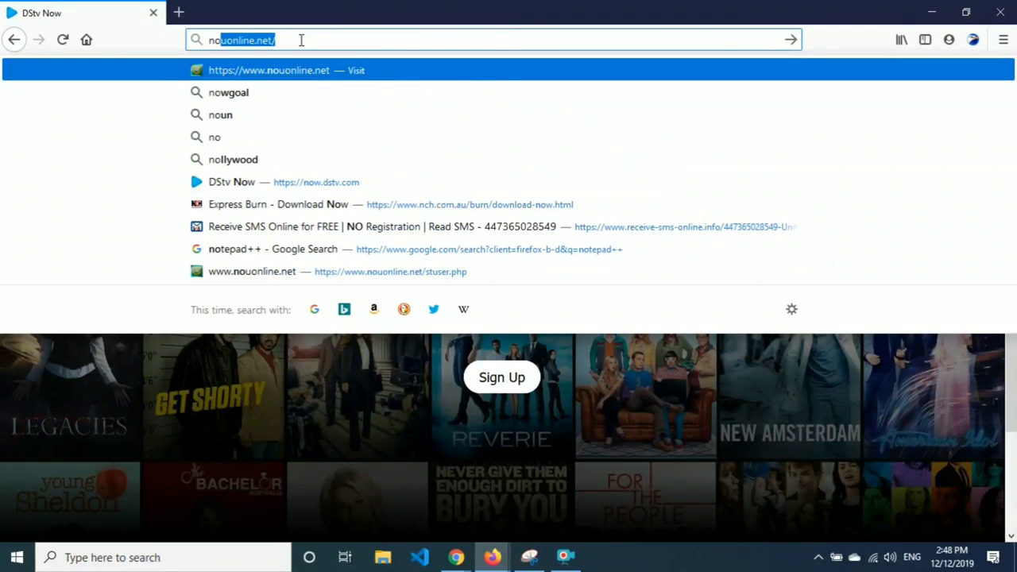
pyautogui.write('w.dstv.com')
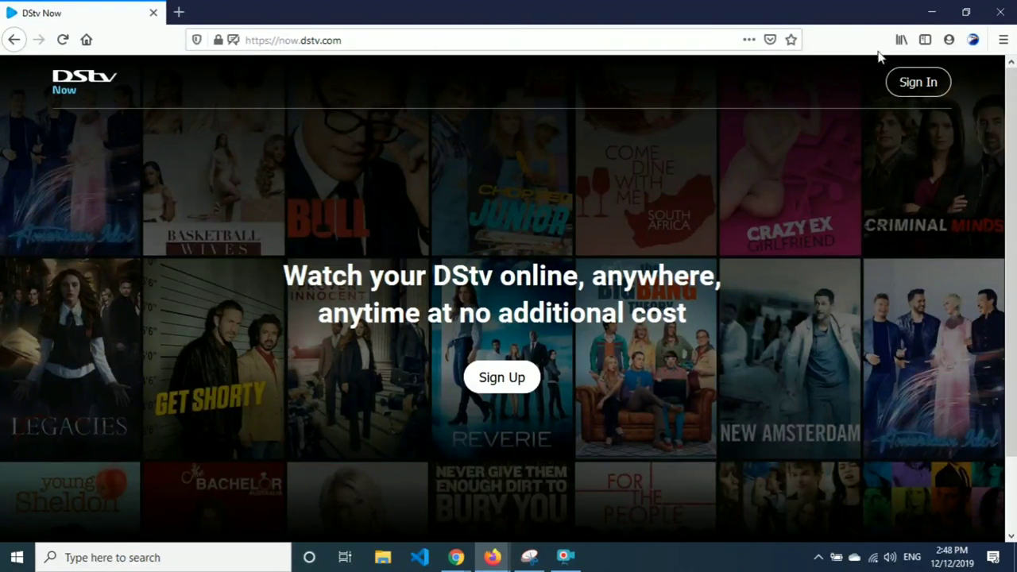
pyautogui.click(502, 379)
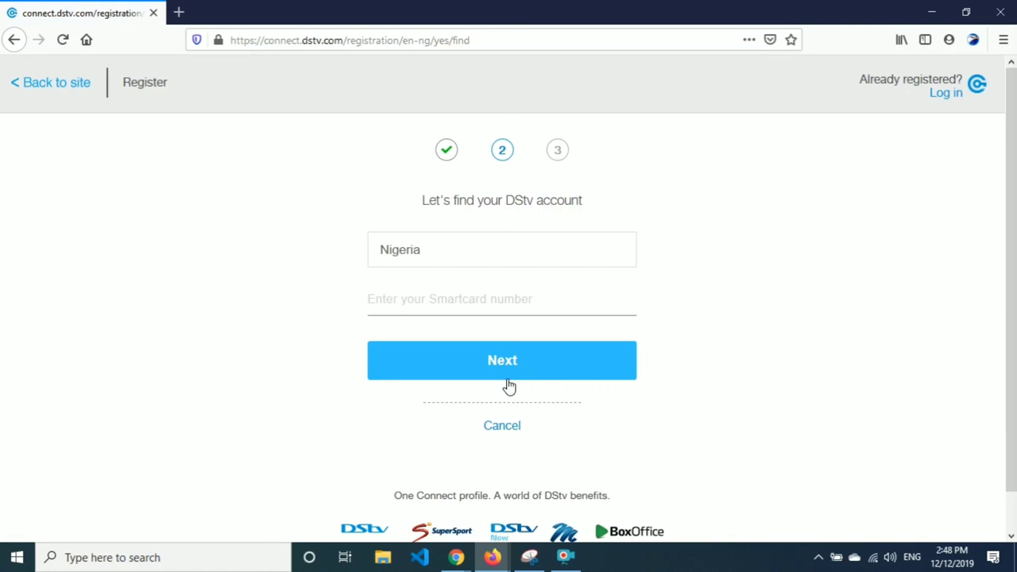
# - Enter the smartcard number to find the DStv account for Nigeria and proceed to verification
pyautogui.click(450, 303)
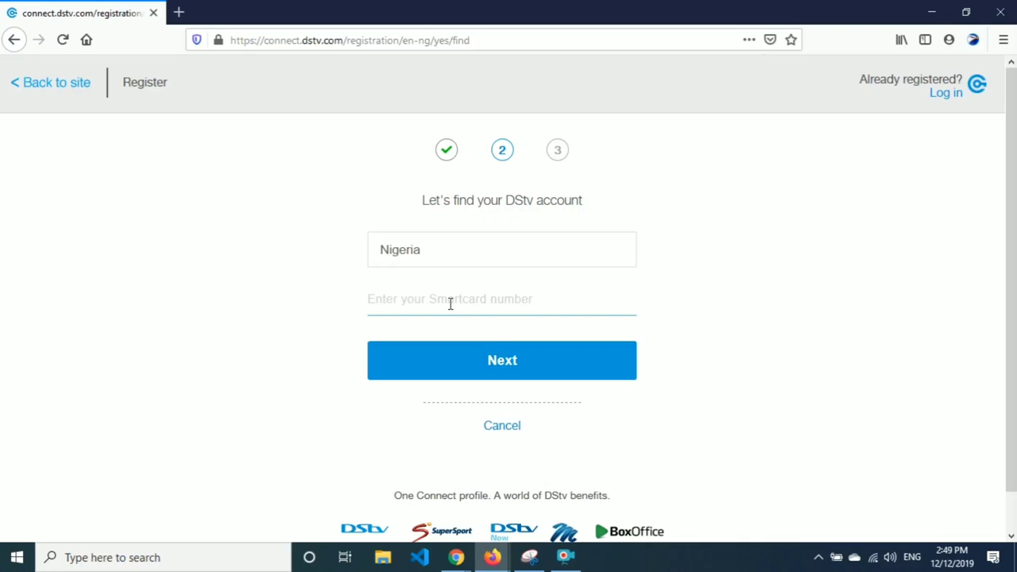
pyautogui.write('1')
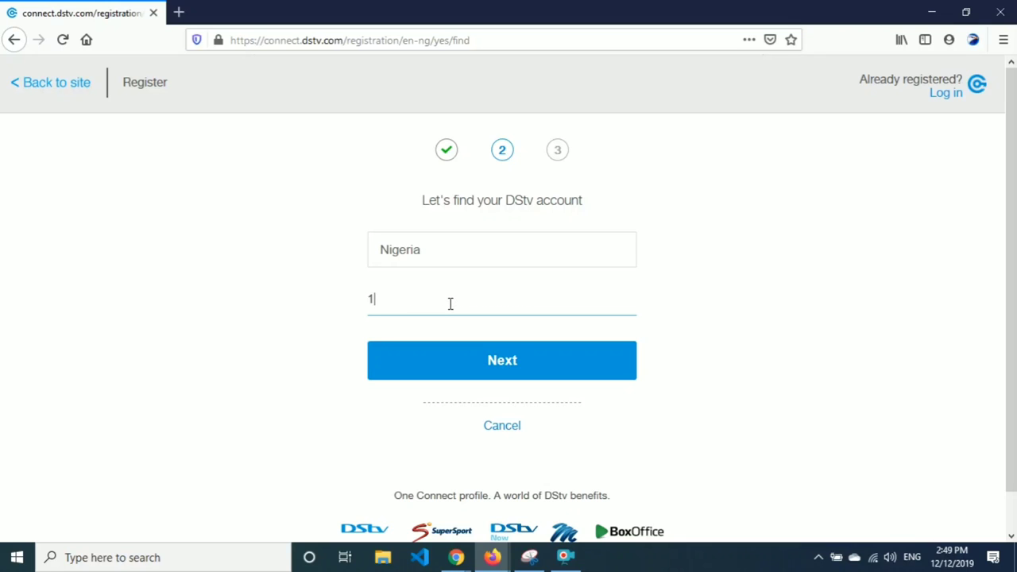
pyautogui.write('04')
pyautogui.click(452, 367)
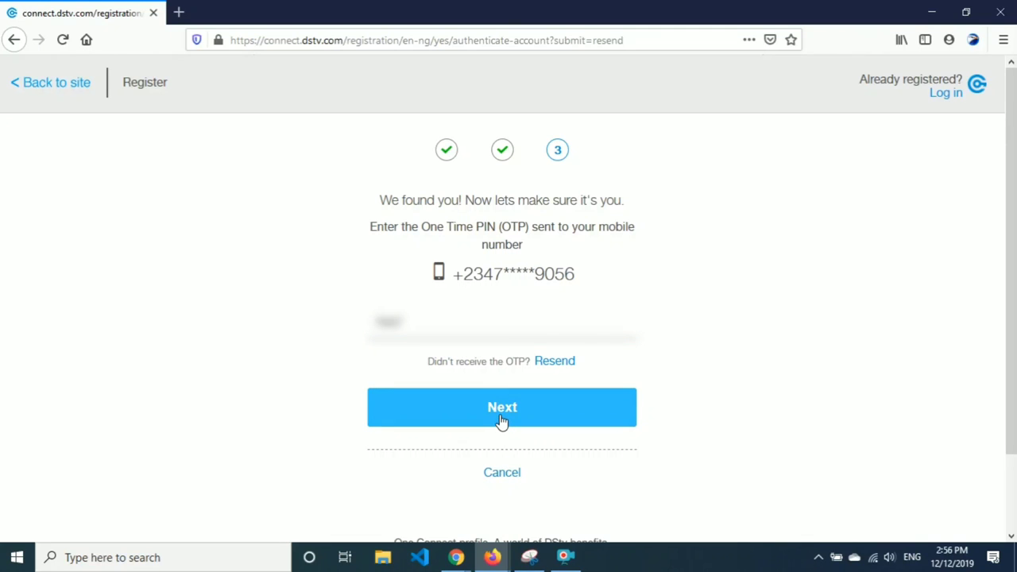
# - Submit the one-time PIN and finish the registration with the filled-in personal details and password
pyautogui.click(501, 421)
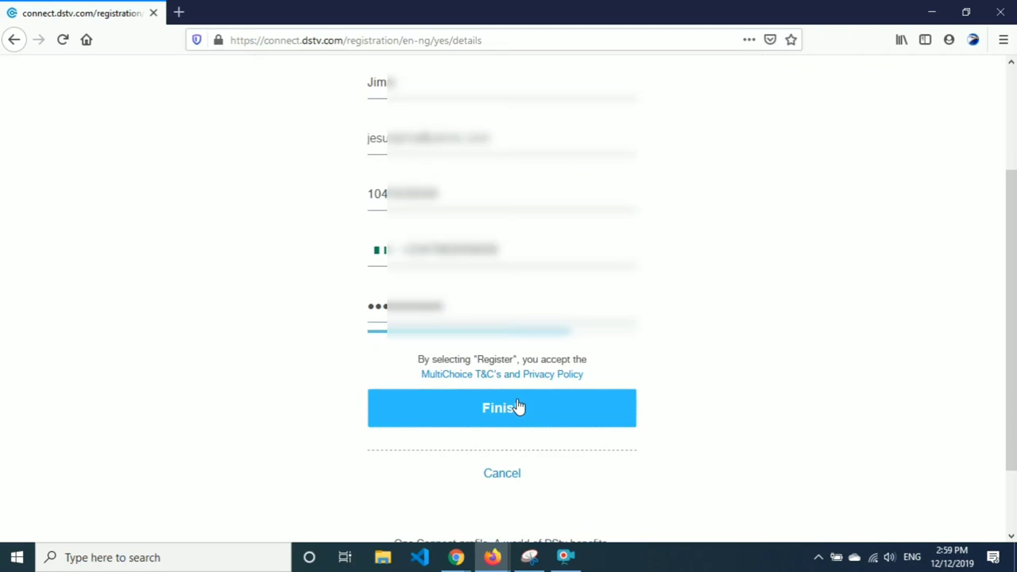
pyautogui.click(517, 407)
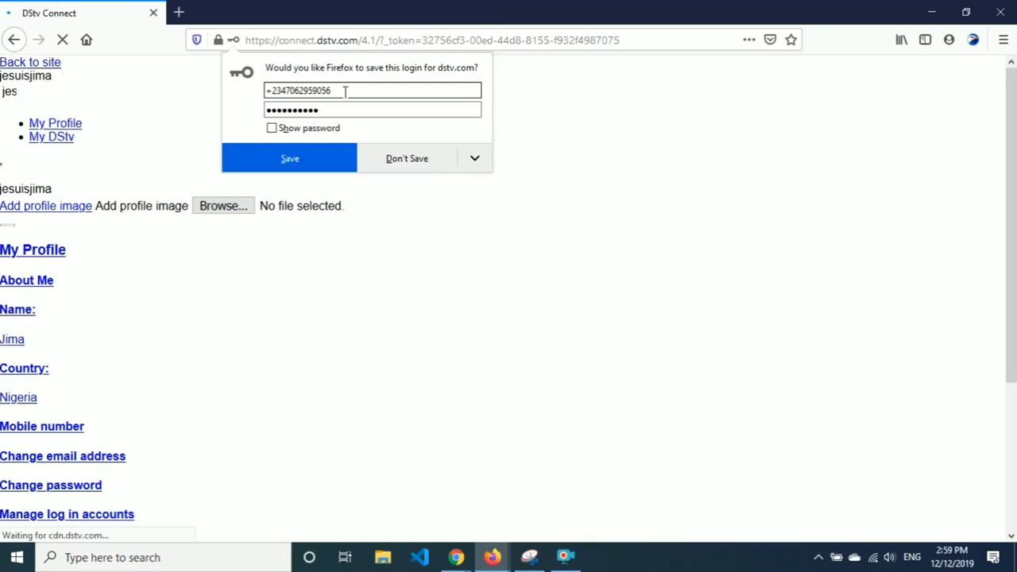
# - Load now.dstv.com in a new browser tab and go to its sign-in page
pyautogui.hotkey('ctrl', 't')
pyautogui.write('NOW')
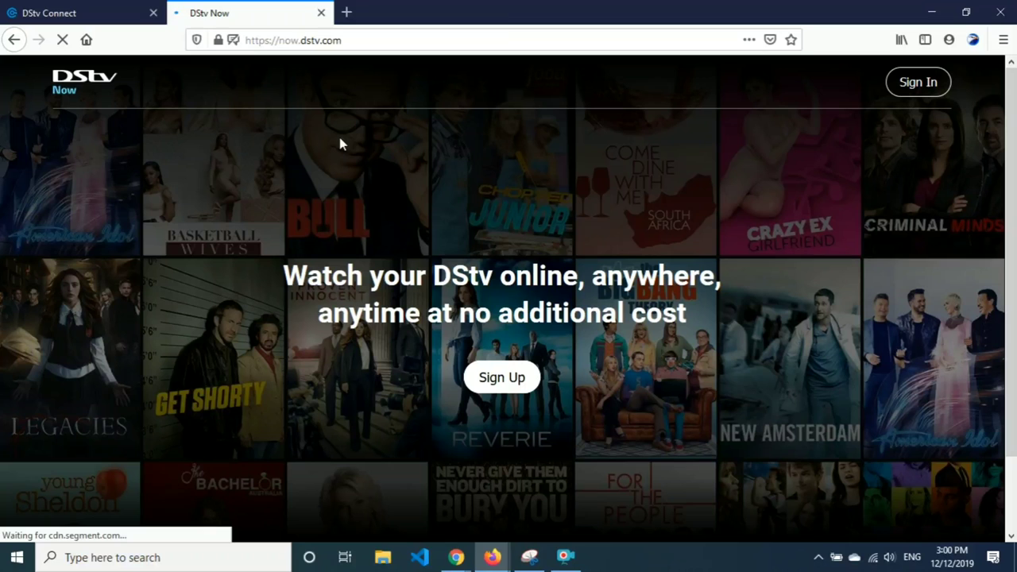
pyautogui.click(916, 84)
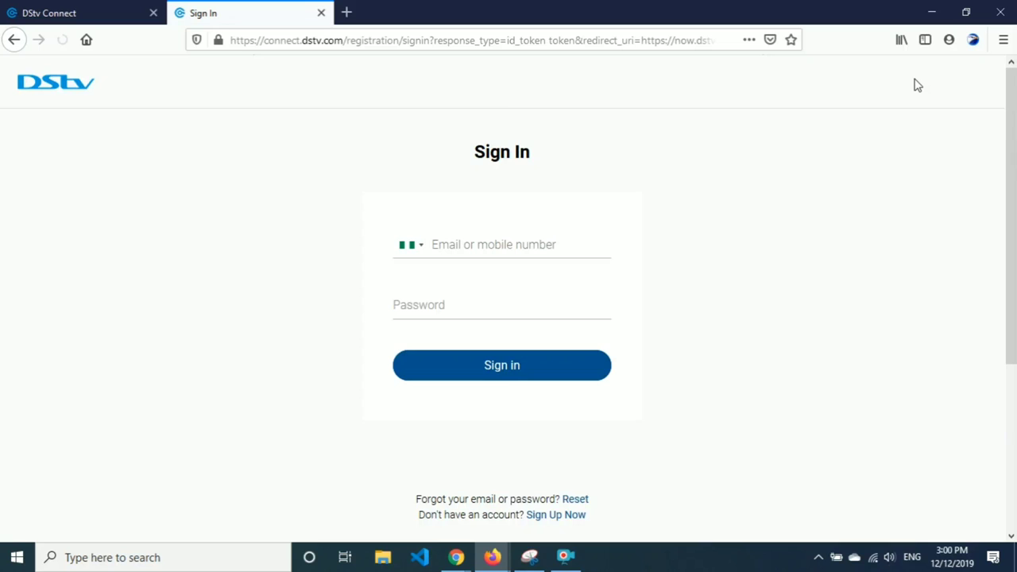
# - Sign in to DStv Now with the saved mobile number and password
pyautogui.click(503, 243)
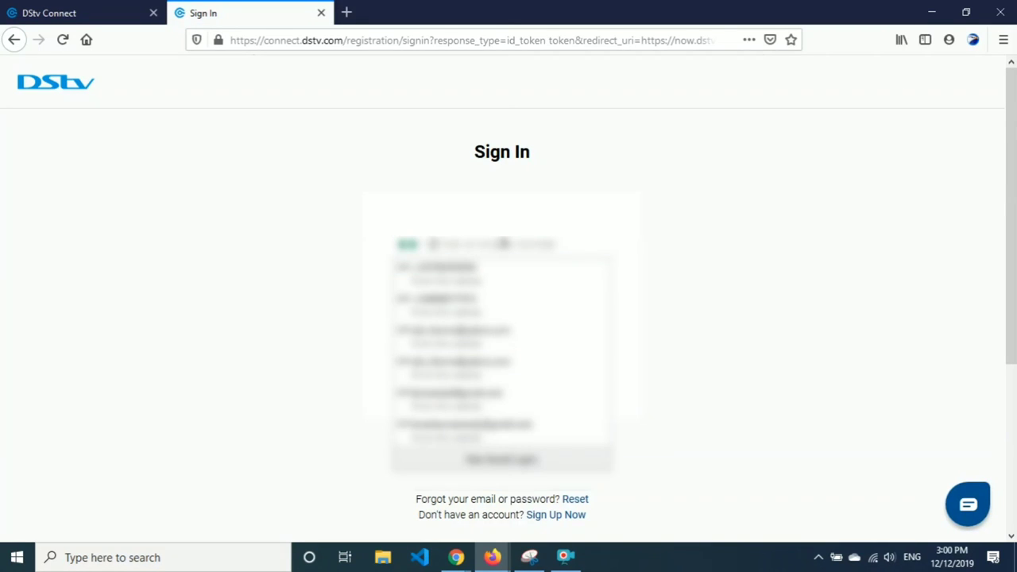
pyautogui.press('Down')
pyautogui.click(479, 279)
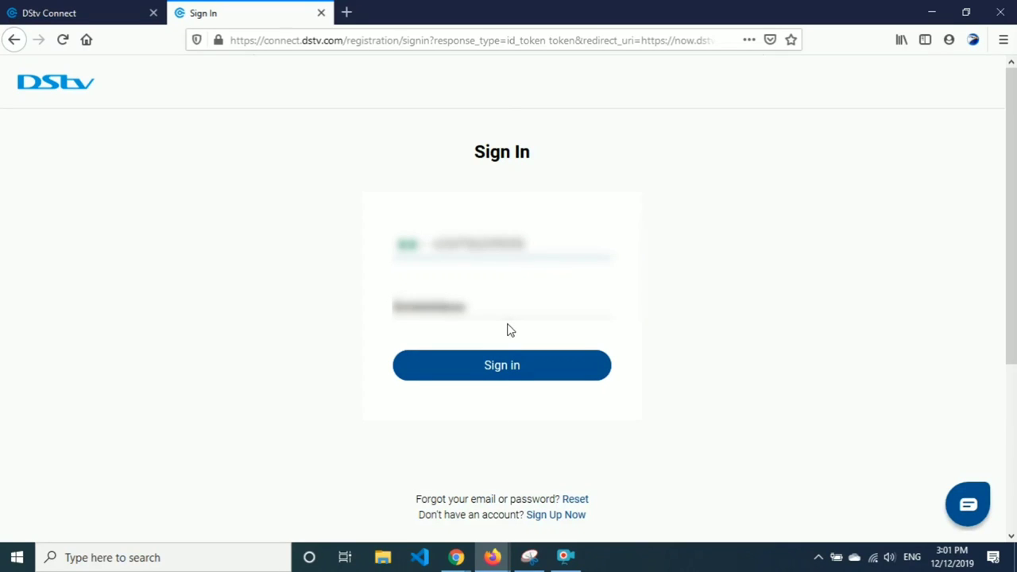
pyautogui.click(491, 369)
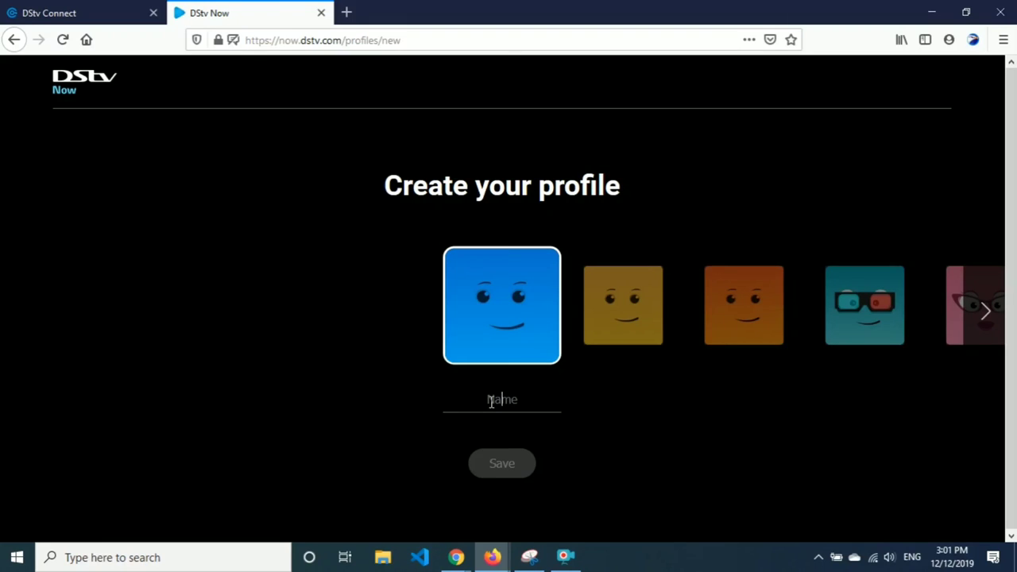
# - Create a viewing profile with the blue avatar and a profile name, and start watching with it
pyautogui.click(492, 401)
pyautogui.write('s')
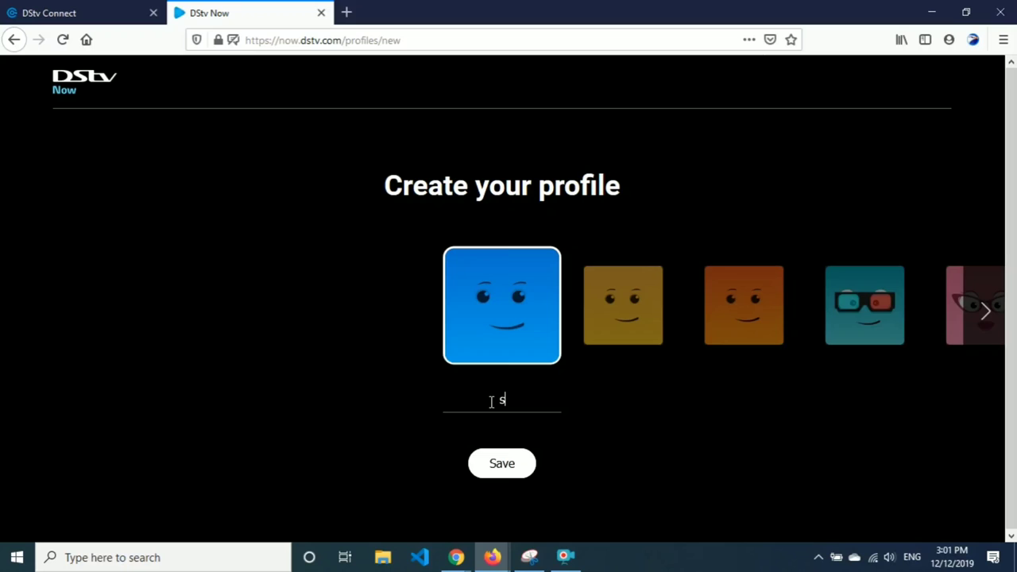
pyautogui.press('BackSpace')
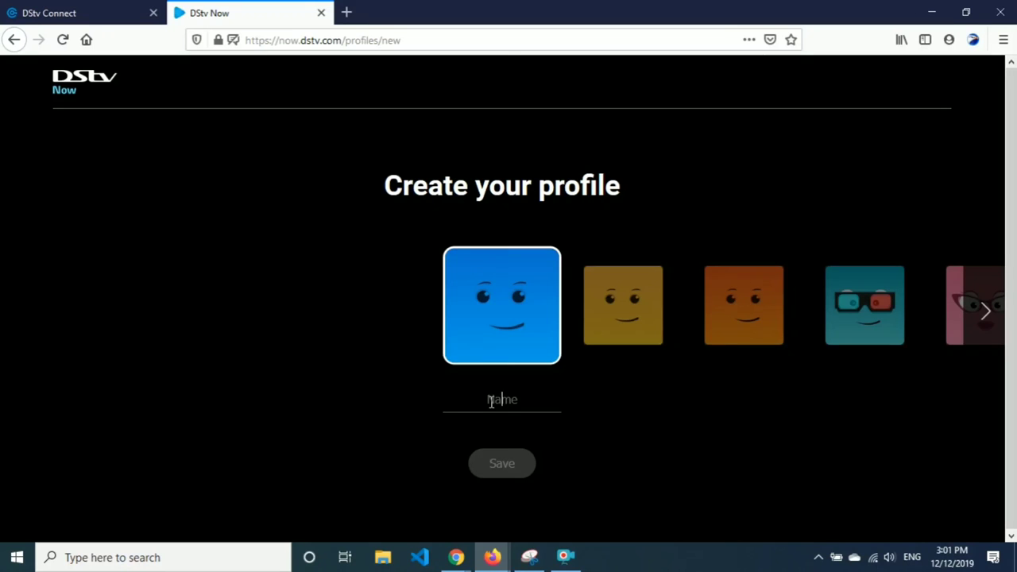
pyautogui.write('S')
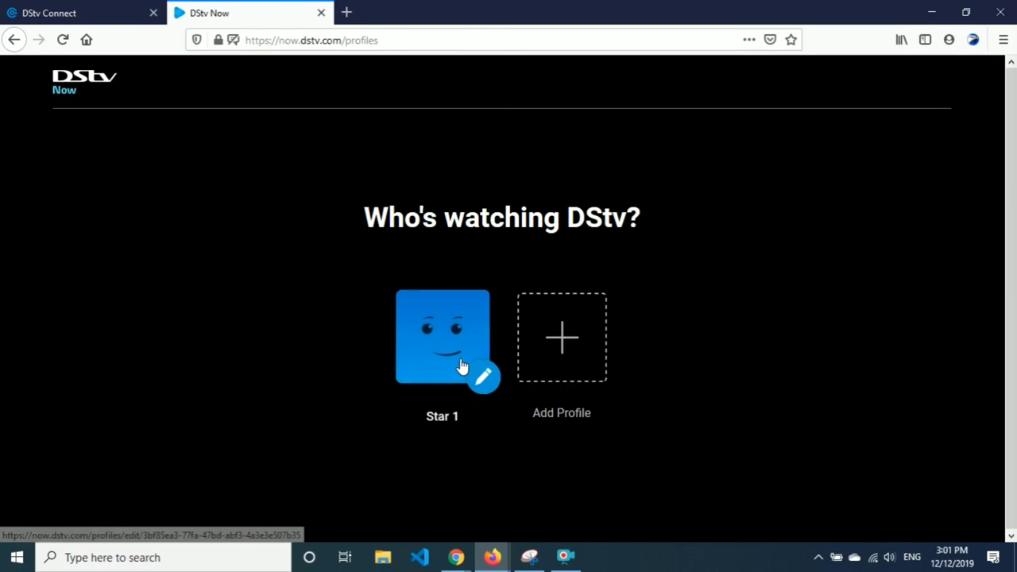
pyautogui.click(454, 357)
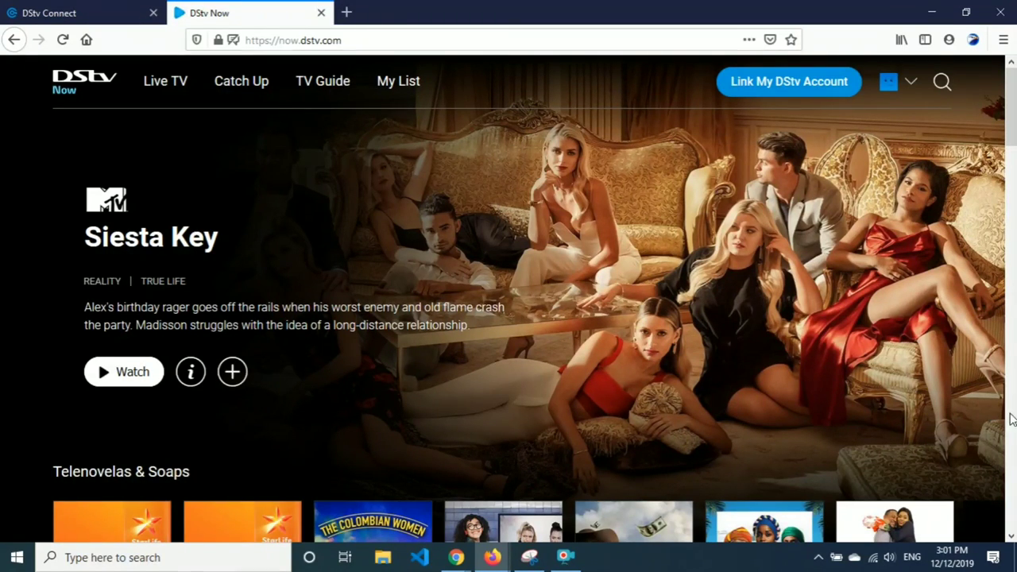
# - Browse the show categories on the home page and the full list of Live TV channels
pyautogui.scroll(-3, 1014, 424)
pyautogui.scroll(-10, 1014, 424)
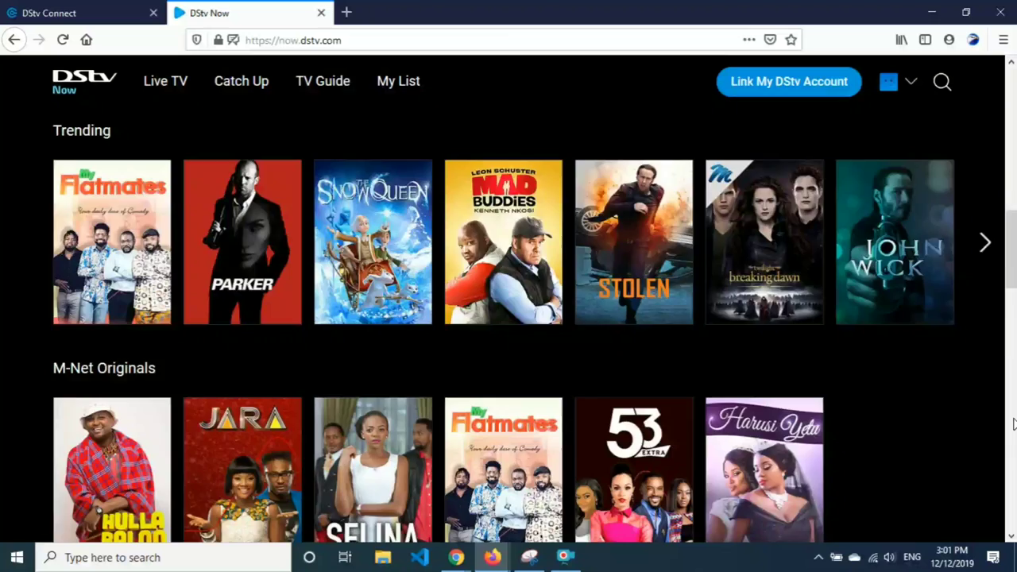
pyautogui.scroll(-6, 1014, 424)
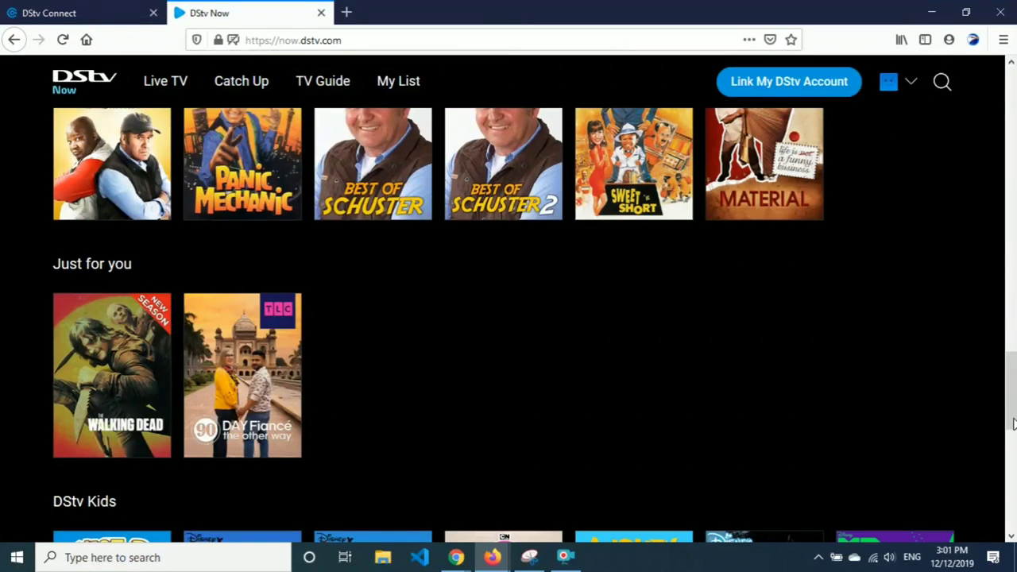
pyautogui.click(182, 85)
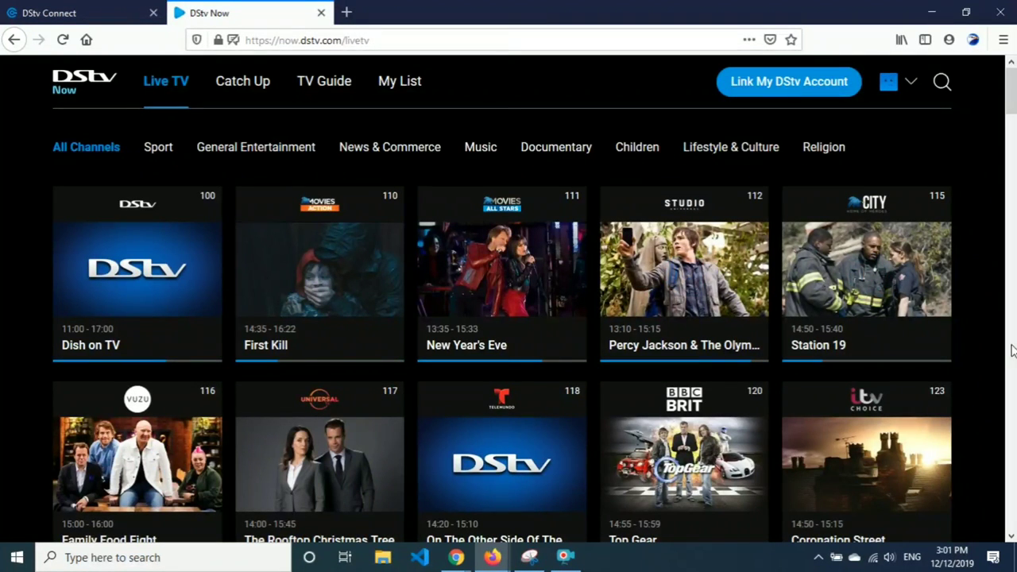
pyautogui.scroll(-15, 1013, 441)
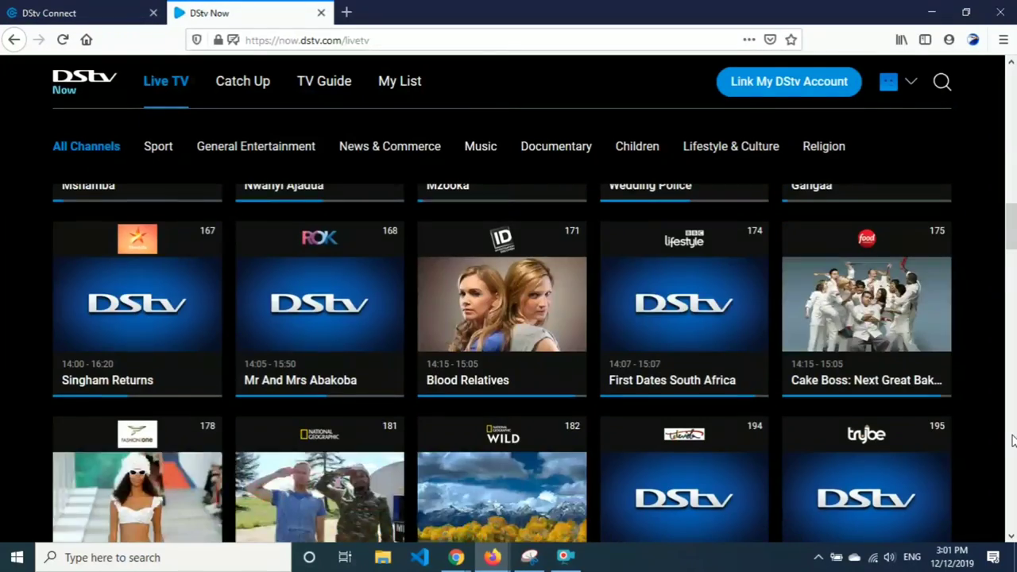
pyautogui.scroll(-20, 1014, 441)
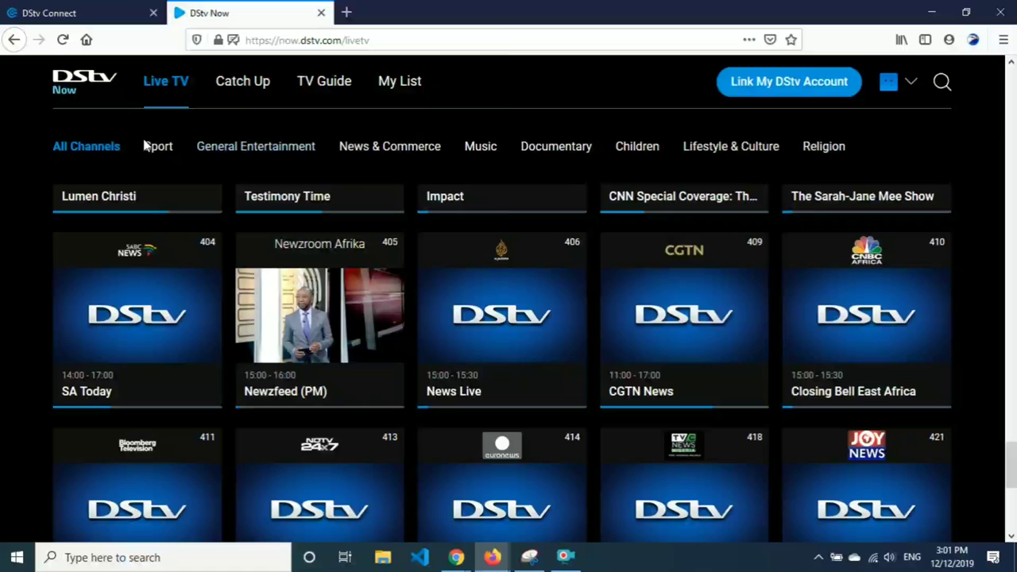
# - Filter the Live TV channels by Sport and look through the sports broadcasts
pyautogui.click(160, 149)
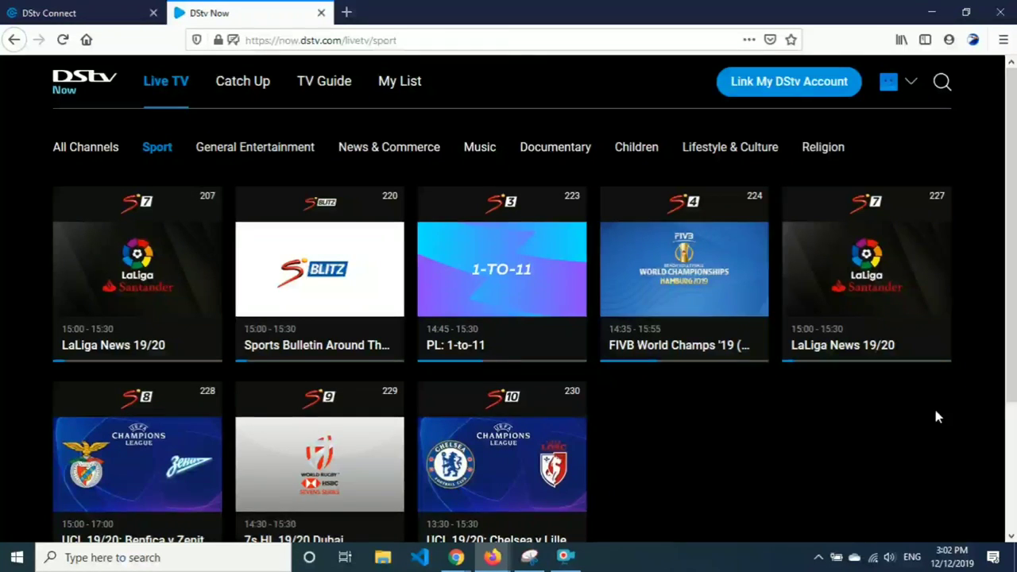
pyautogui.click(1012, 537)
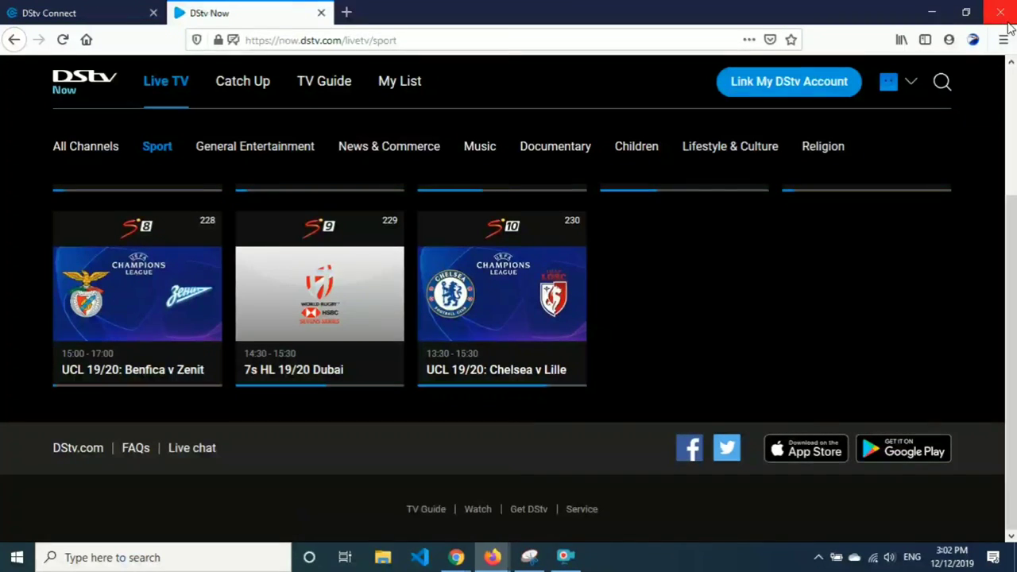
pyautogui.click(1011, 68)
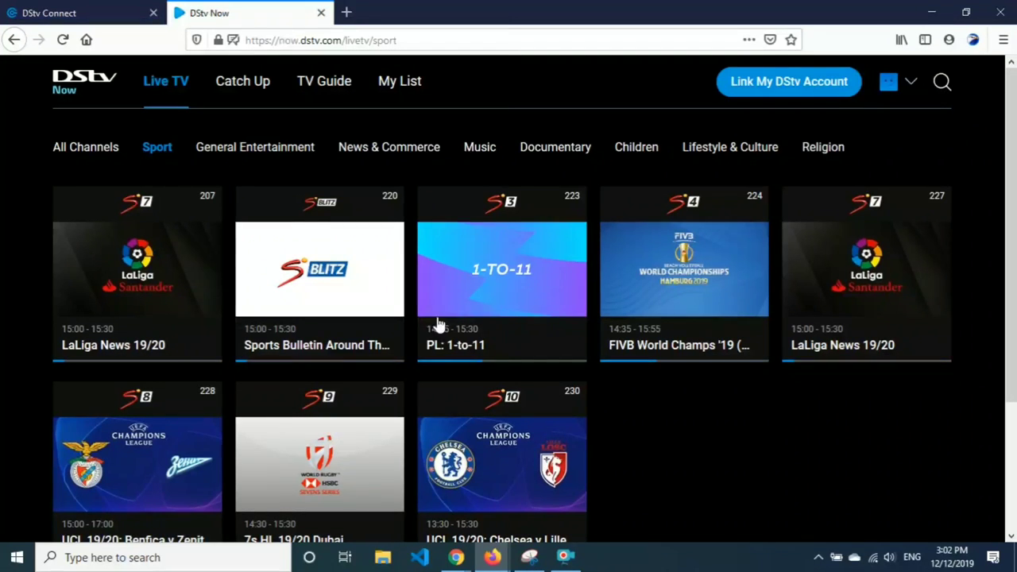
pyautogui.moveTo(421, 326)
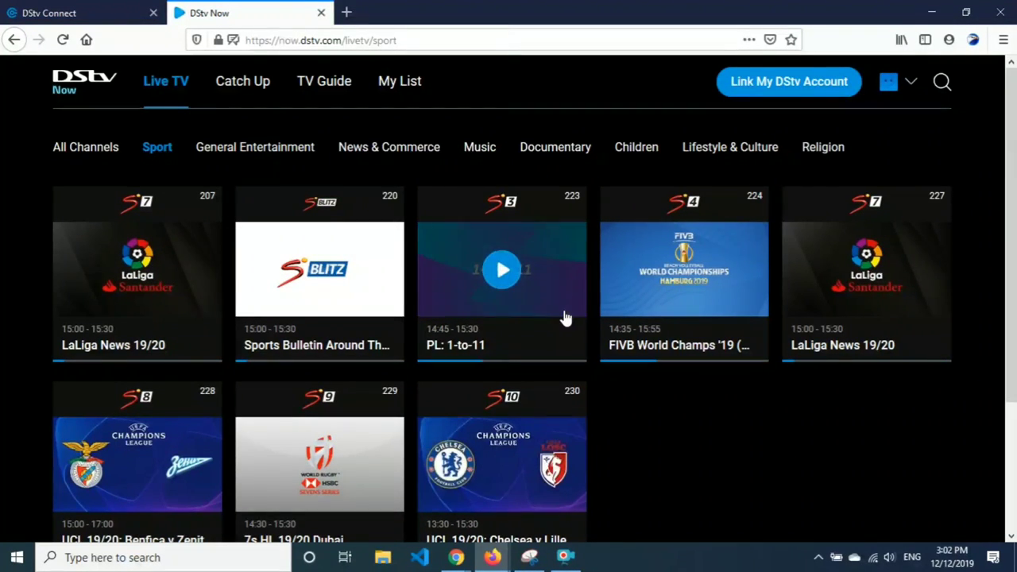
pyautogui.moveTo(163, 469)
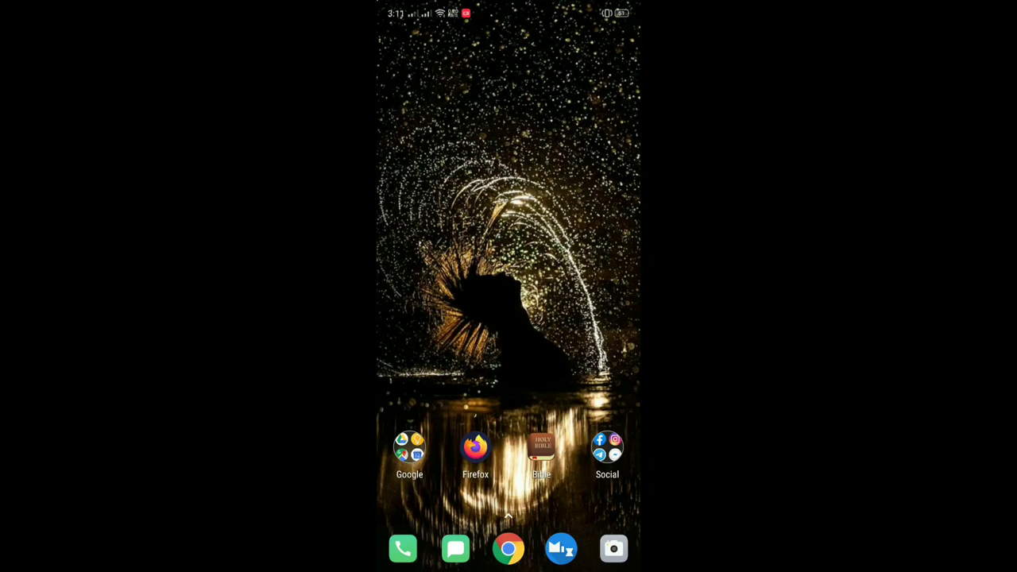
# - Switch to the Android phone and open the Play Store from the Google folder
pyautogui.click(409, 449)
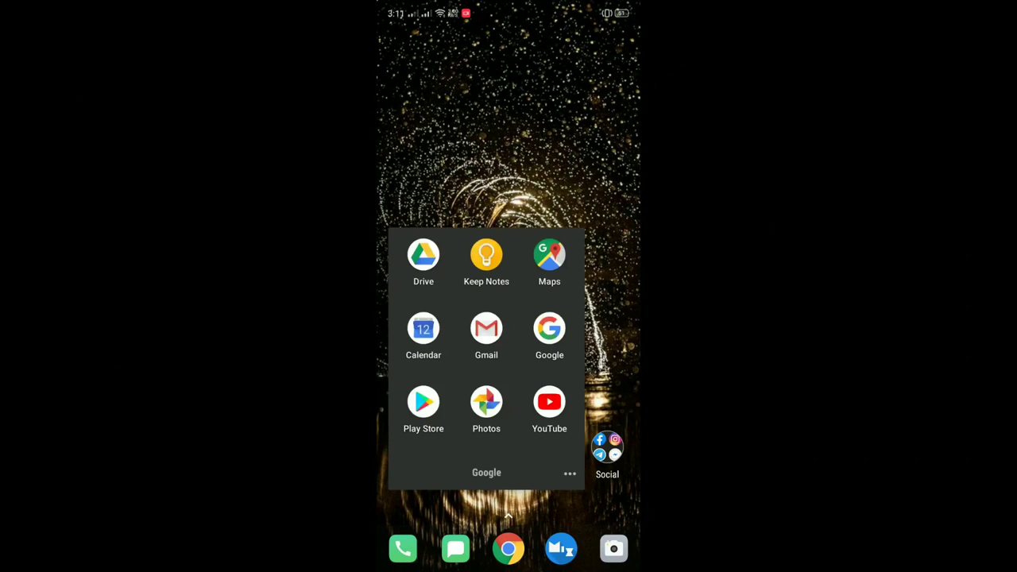
pyautogui.click(424, 402)
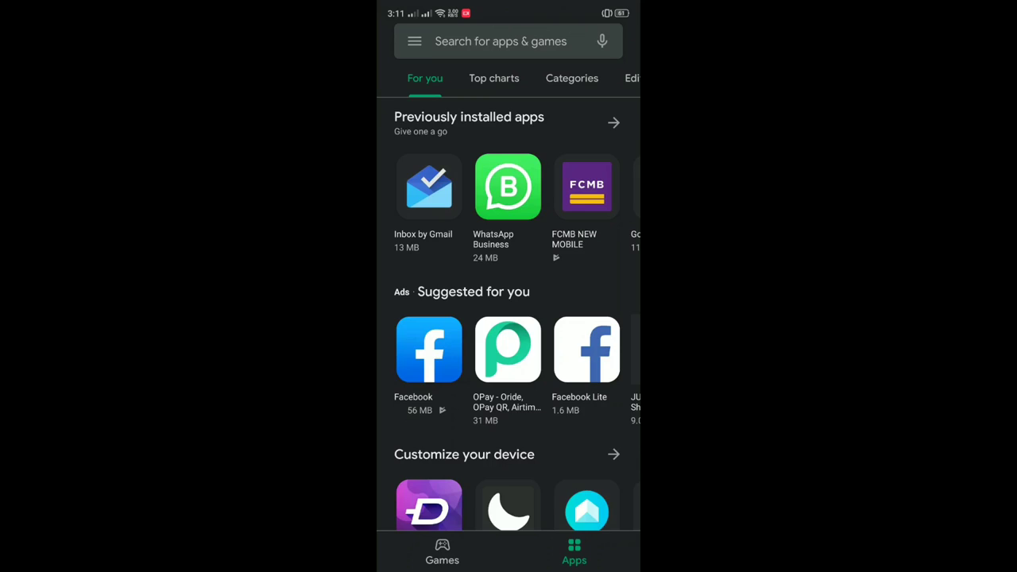
# - Review the Play Store settings from General down to About, and return to the store's home page
pyautogui.click(414, 41)
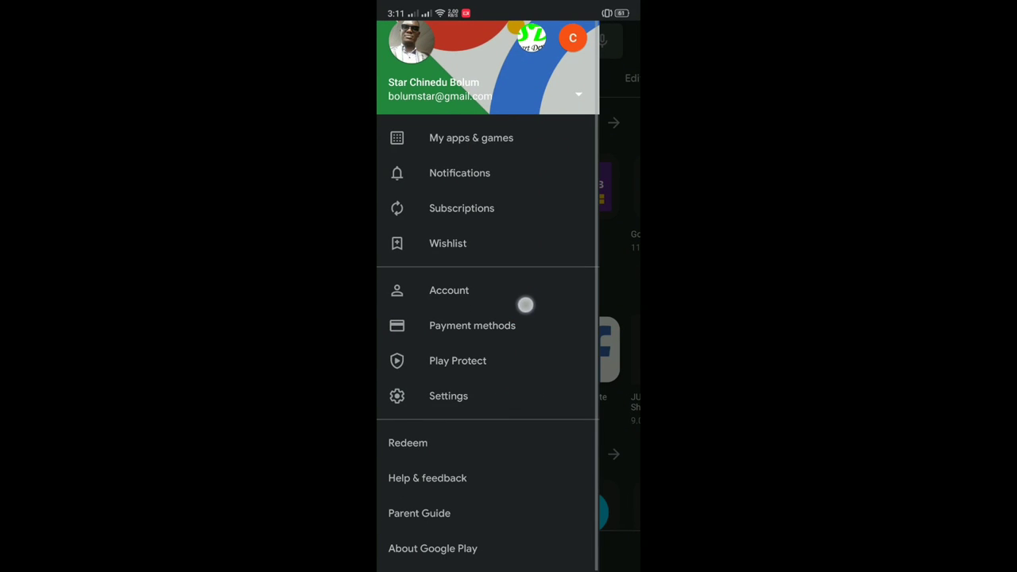
pyautogui.click(446, 404)
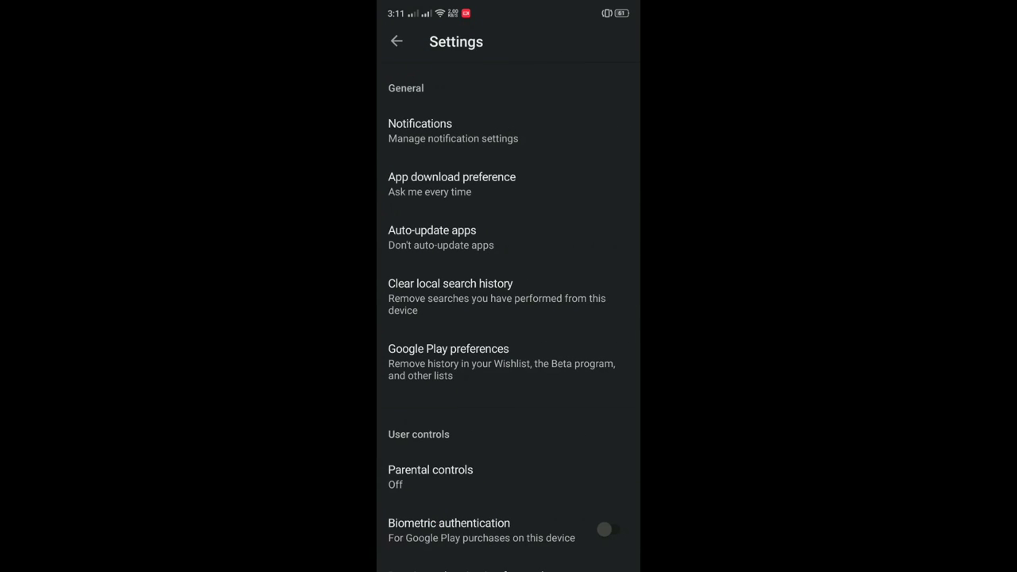
pyautogui.moveTo(515, 439); pyautogui.dragTo(543, 214)
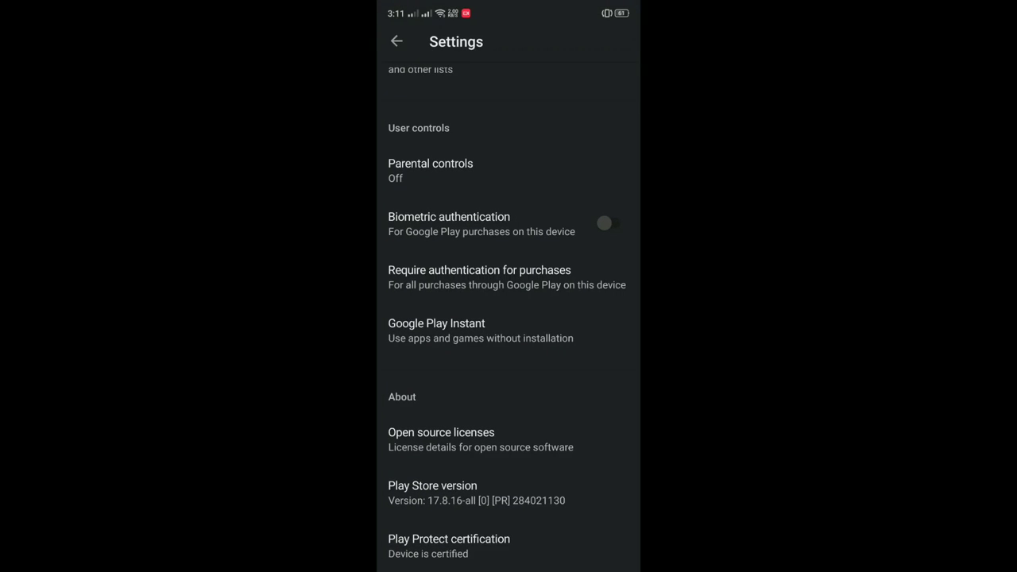
pyautogui.click(400, 48)
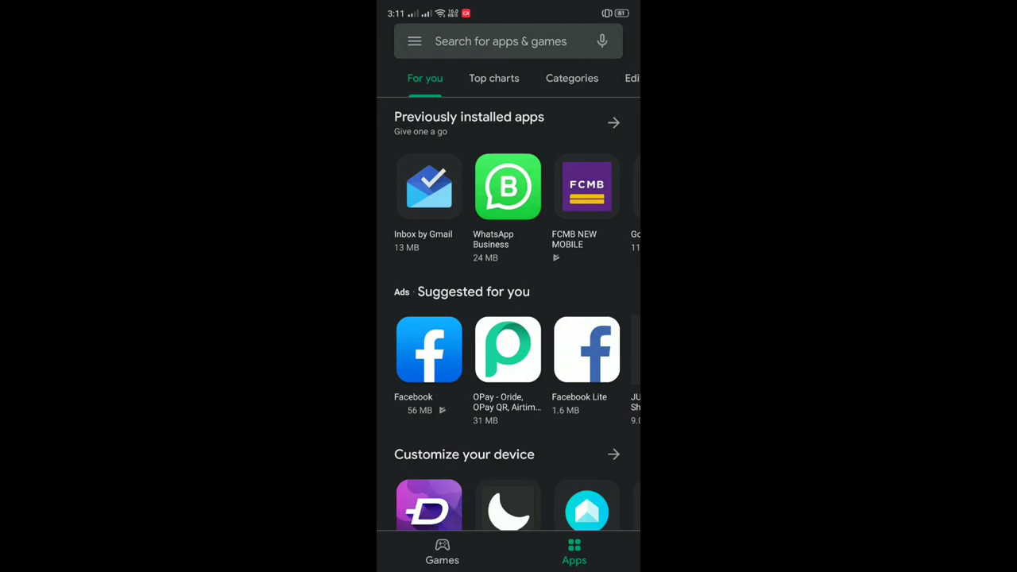
# - Search the Play Store for "dstv now"
pyautogui.click(510, 39)
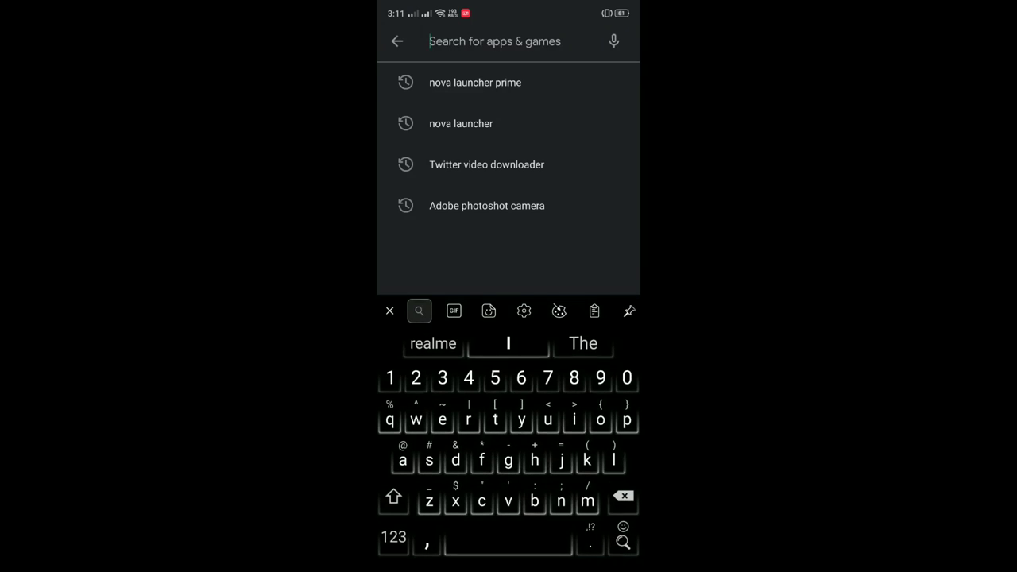
pyautogui.write('n')
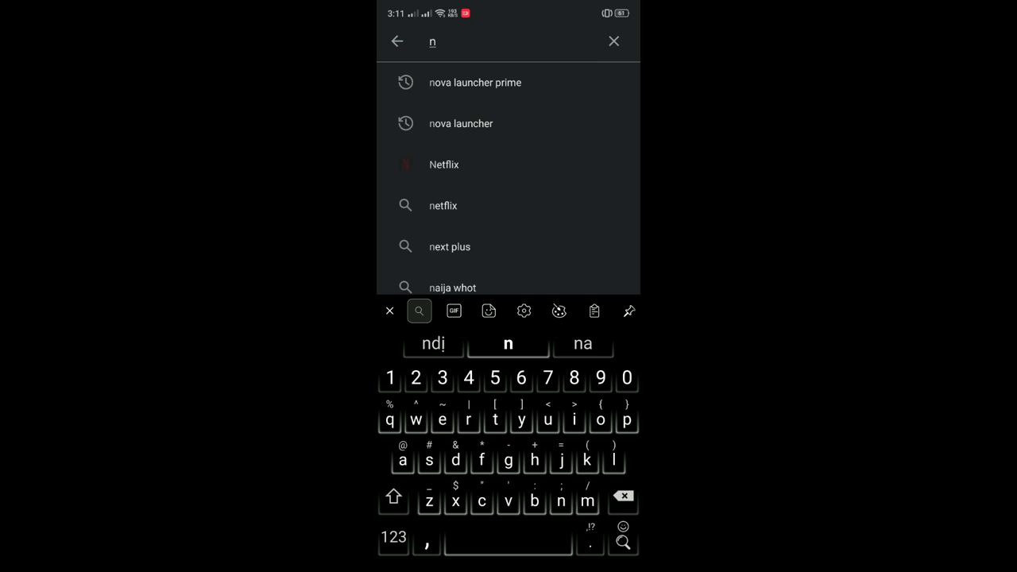
pyautogui.press('BackSpace')
pyautogui.write('ds')
pyautogui.click(433, 344)
pyautogui.write('now')
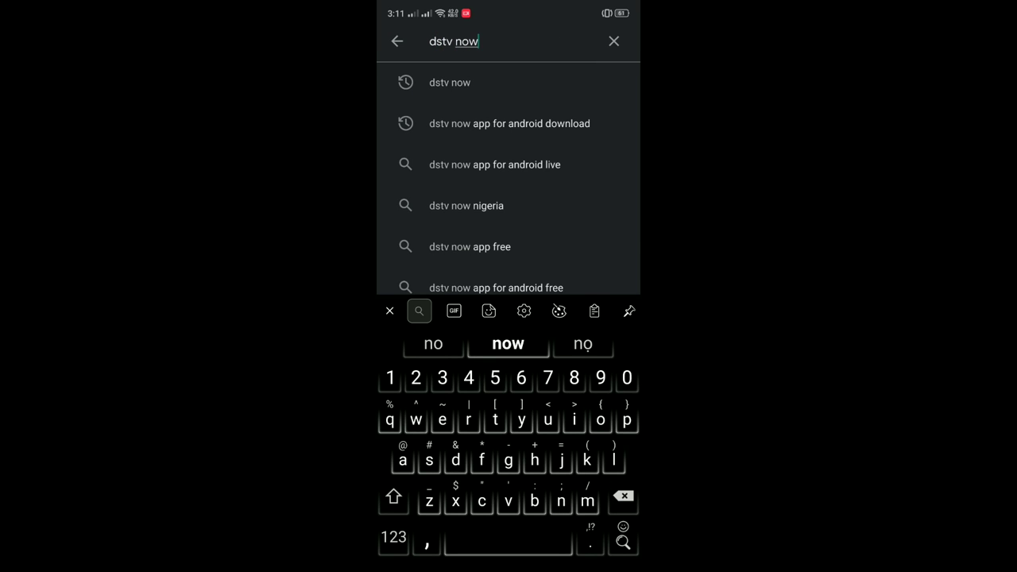
pyautogui.press('Return')
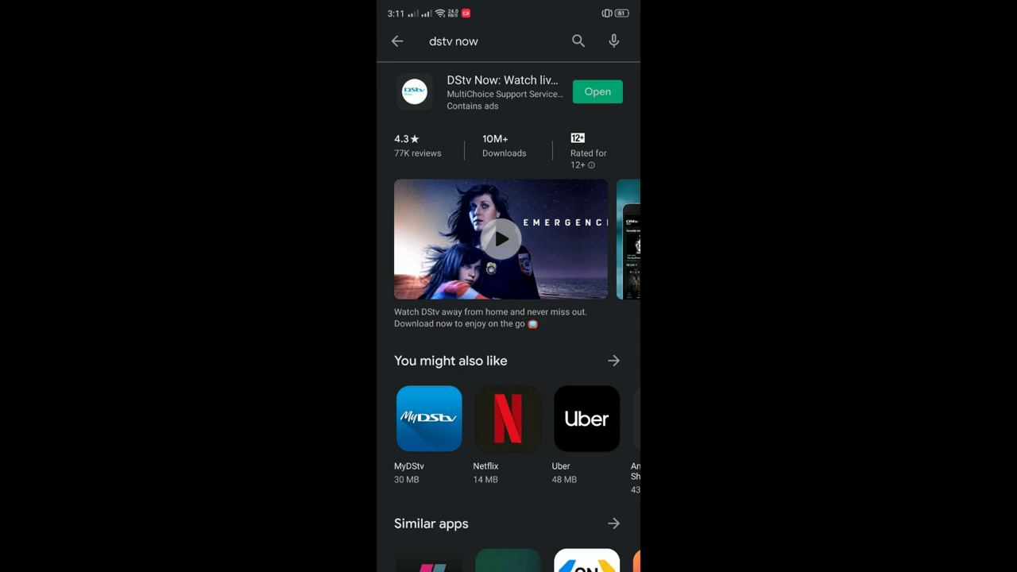
# - Look through the DStv Now search results and view the SuperSport app's page
pyautogui.moveTo(532, 218); pyautogui.dragTo(531, 184)
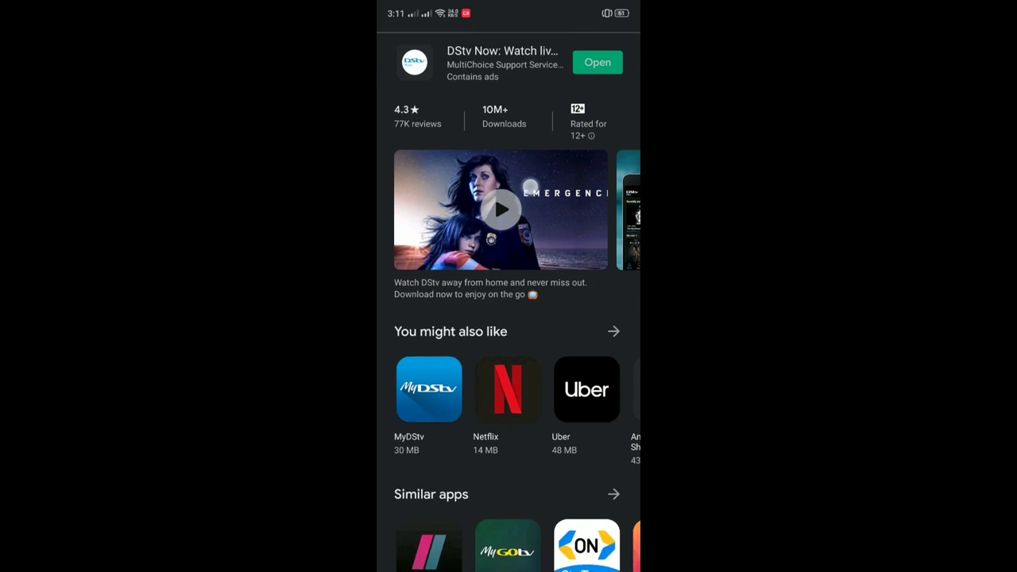
pyautogui.scroll(-10, 537, 171)
pyautogui.scroll(3, 584, 130)
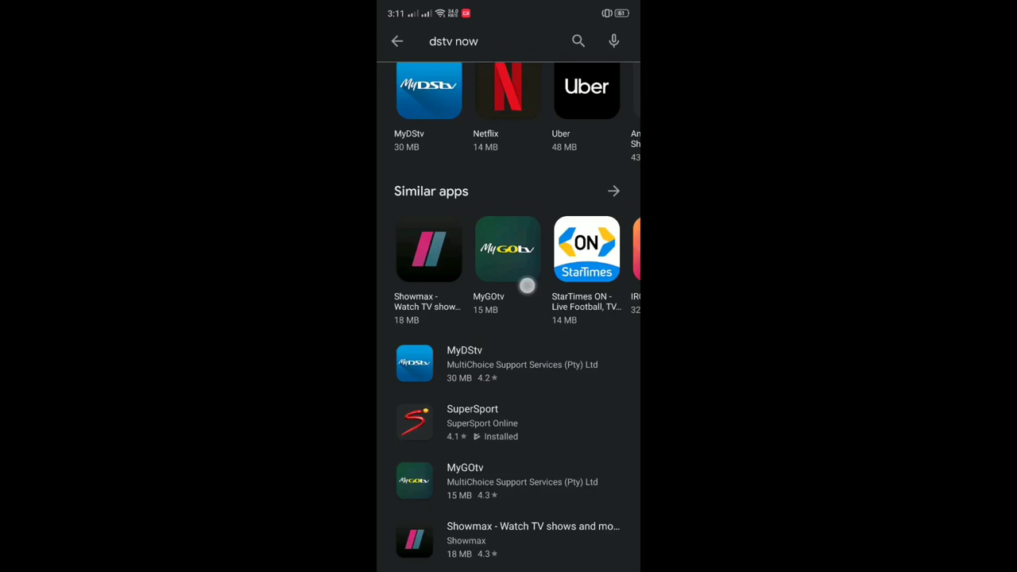
pyautogui.scroll(-3, 527, 287)
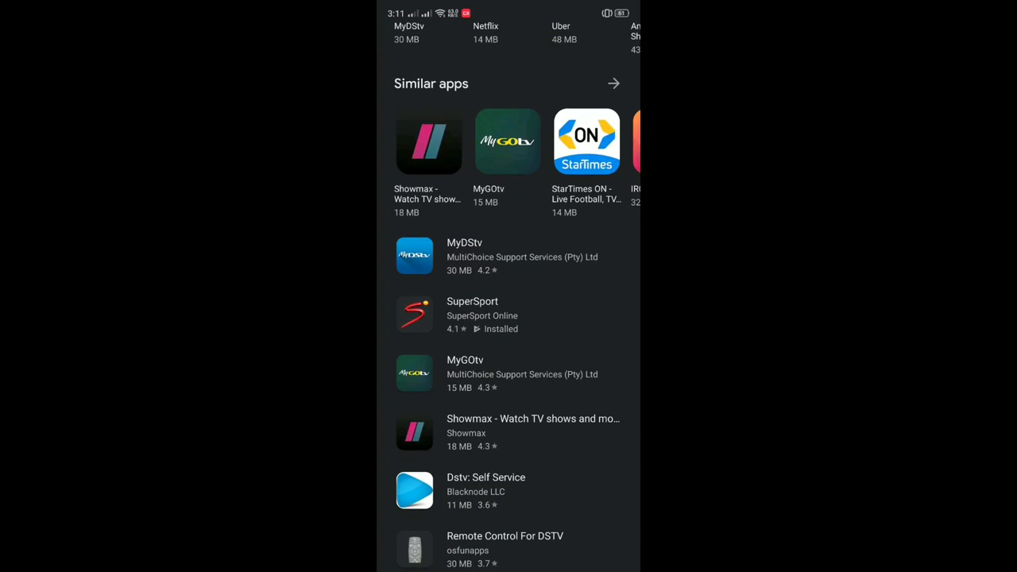
pyautogui.click(509, 315)
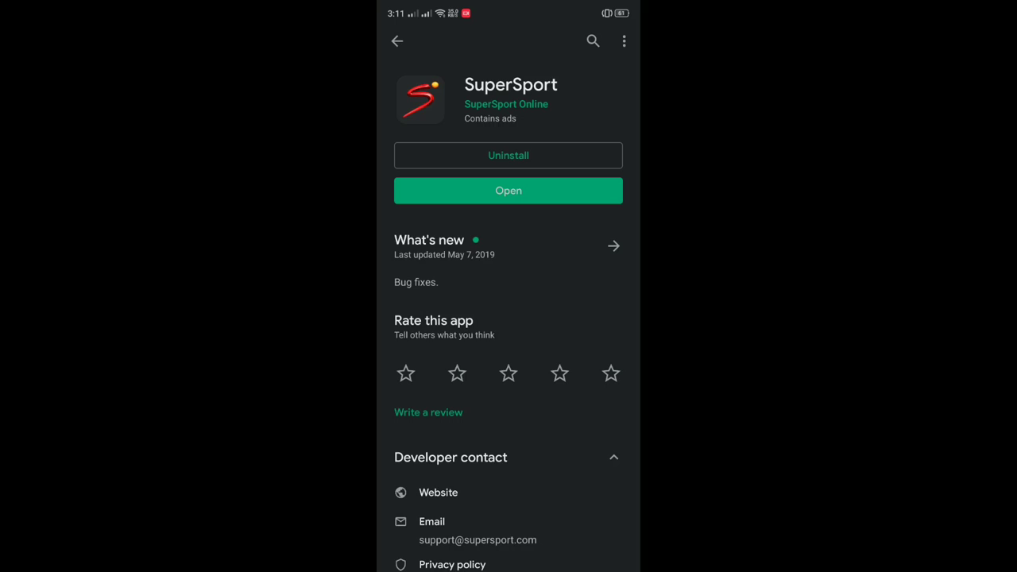
pyautogui.moveTo(583, 469)
pyautogui.mouseDown()
pyautogui.moveTo(584, 450)
pyautogui.moveTo(581, 488)
pyautogui.mouseUp()
# - Leave the Play Store for the phone's home screen and open the DStv Now app
pyautogui.moveTo(528, 560); pyautogui.dragTo(537, 478)
pyautogui.moveTo(560, 395); pyautogui.dragTo(469, 398)
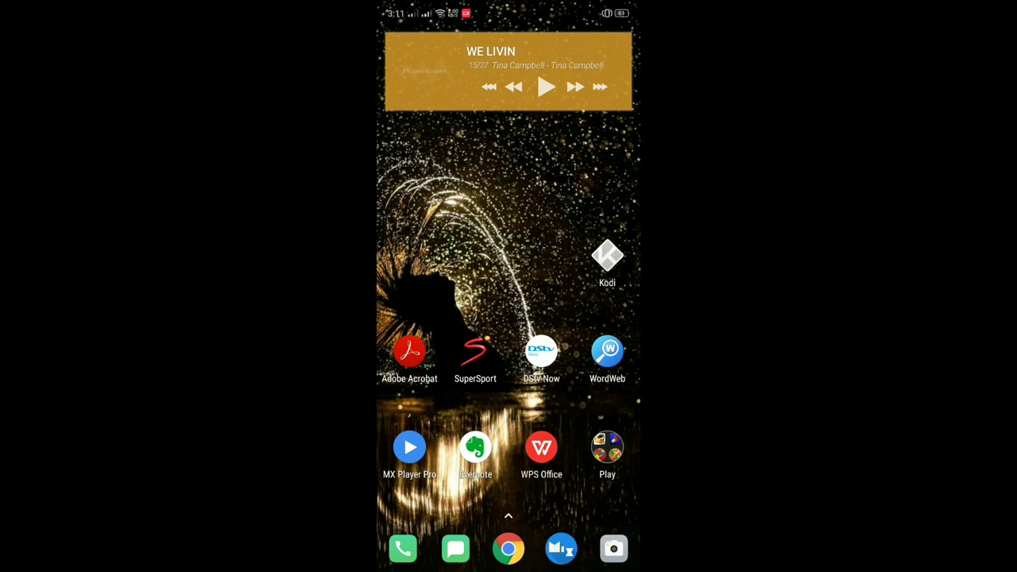
pyautogui.moveTo(501, 332); pyautogui.dragTo(541, 341)
pyautogui.click(545, 349)
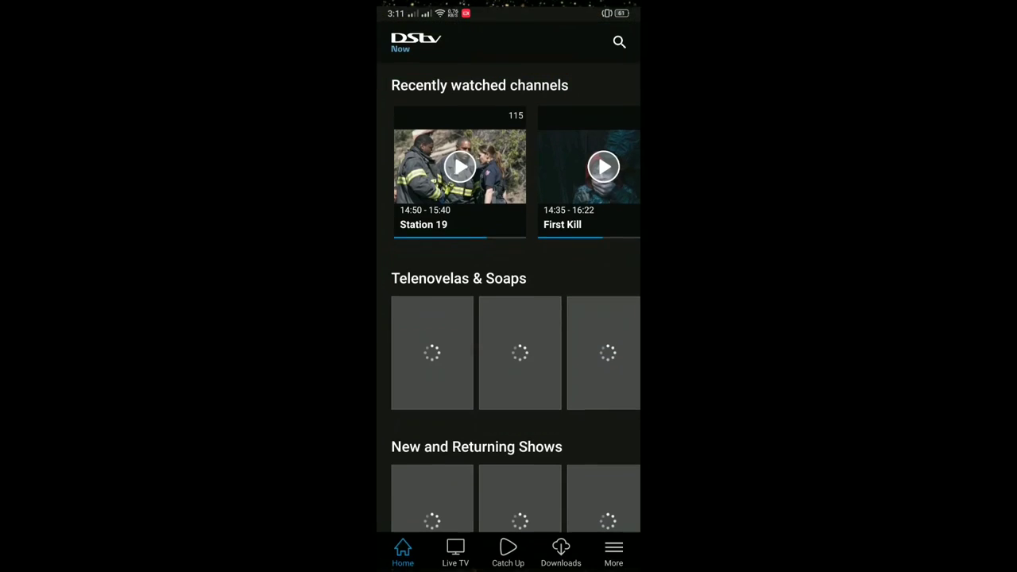
# - Open Manage Devices in the DStv Now settings and remove this phone, the realme RMX1993, from the registered devices
pyautogui.click(614, 550)
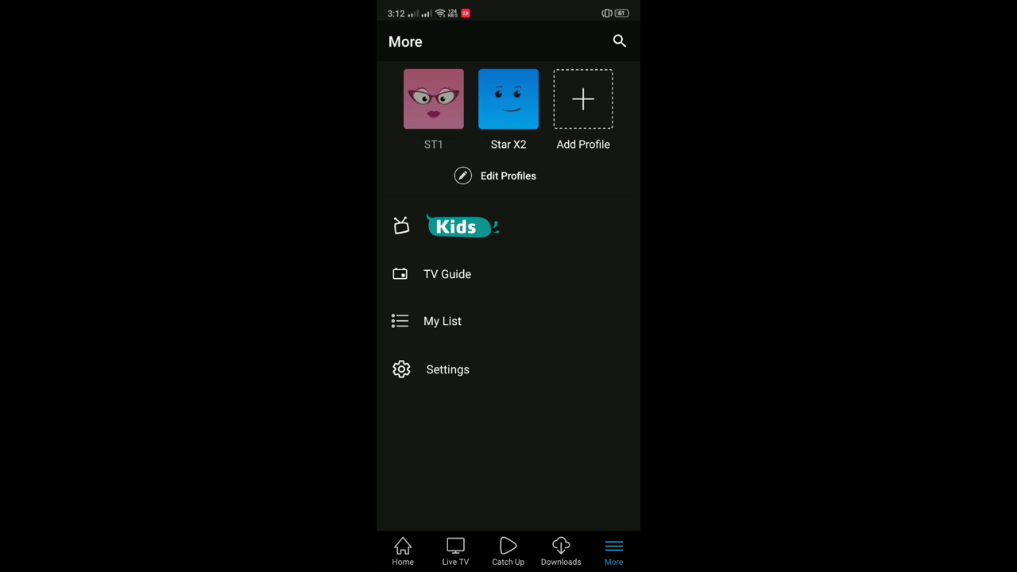
pyautogui.click(447, 369)
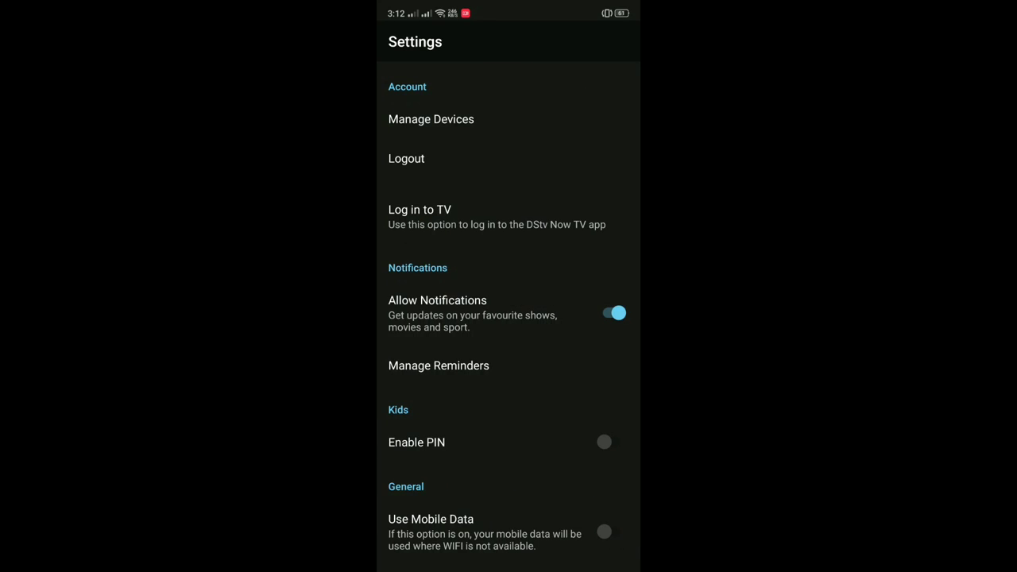
pyautogui.click(431, 119)
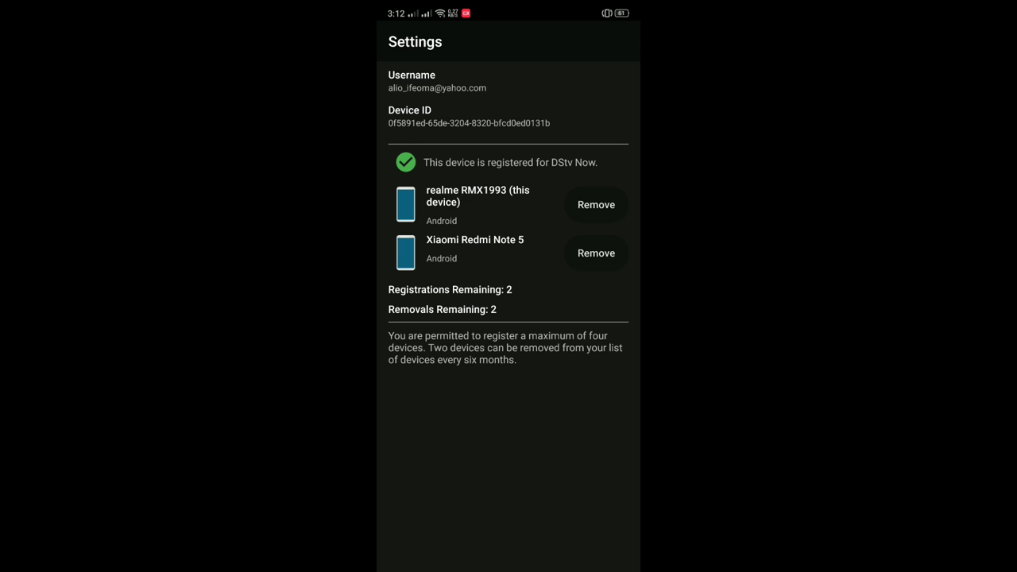
pyautogui.click(597, 205)
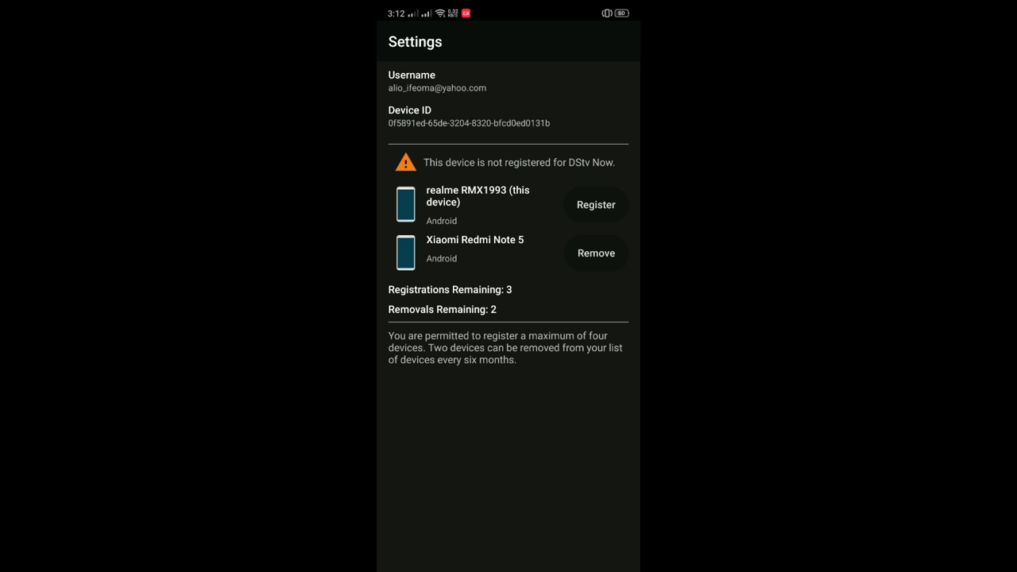
# - Return to the main settings list and log out of the DStv Now account
pyautogui.moveTo(634, 457); pyautogui.dragTo(583, 444)
pyautogui.moveTo(513, 507)
pyautogui.mouseDown()
pyautogui.moveTo(513, 436)
pyautogui.moveTo(501, 509)
pyautogui.mouseUp()
pyautogui.click(410, 152)
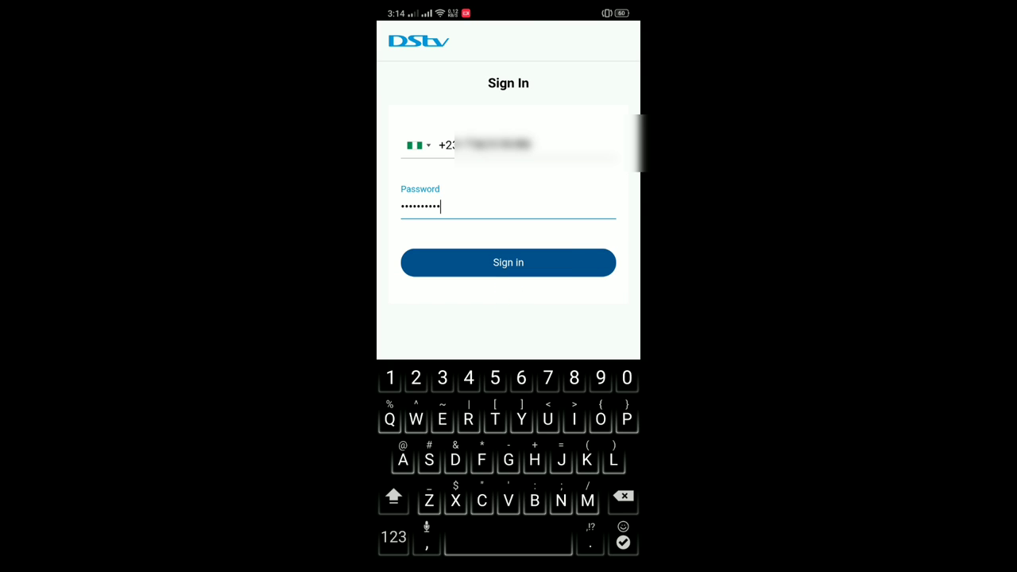
# - Sign in with the mobile number and account password, save the password to Google, and page through the introduction
pyautogui.press('Return')
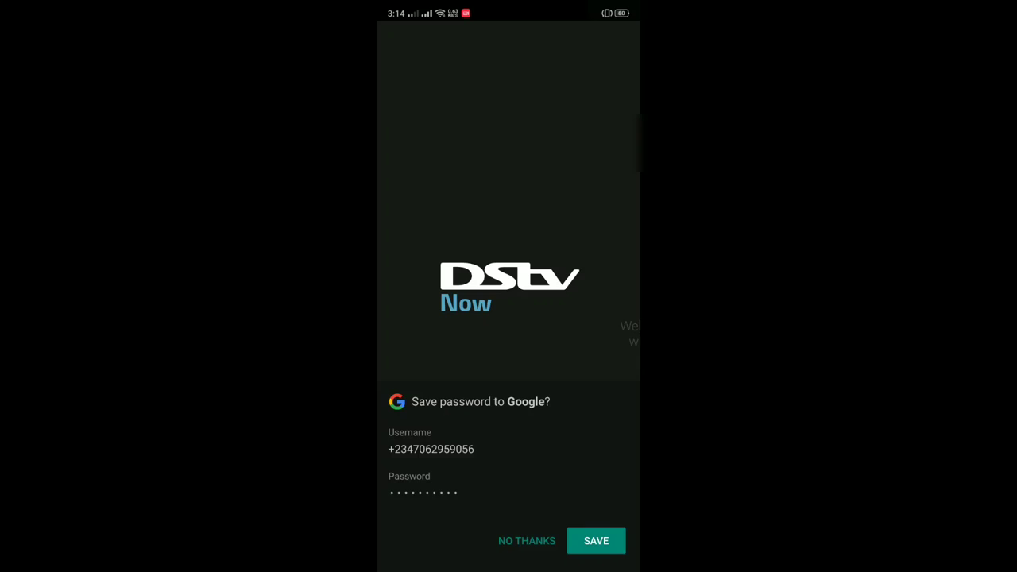
pyautogui.click(596, 540)
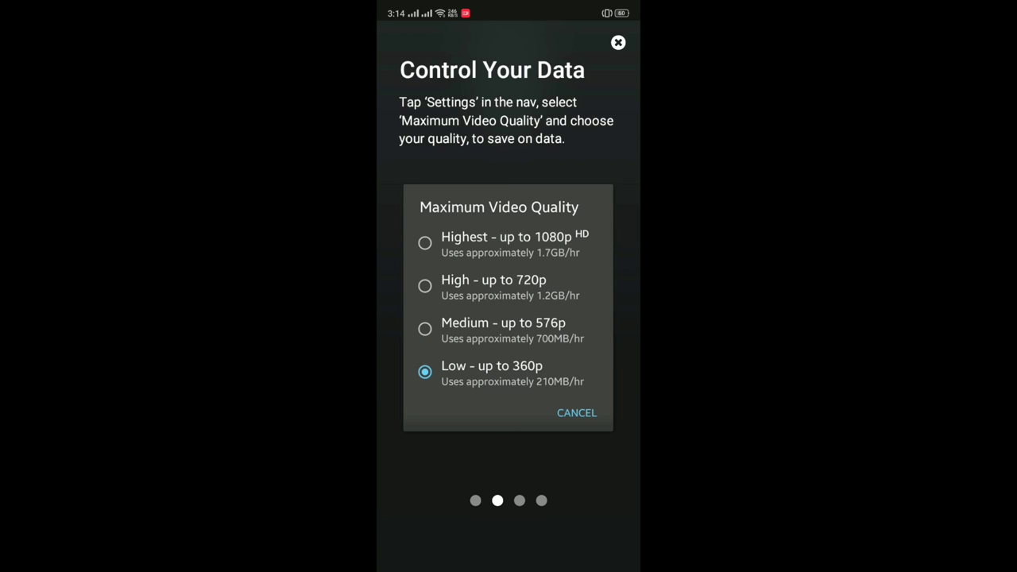
pyautogui.moveTo(584, 296); pyautogui.dragTo(461, 350)
pyautogui.moveTo(613, 294); pyautogui.dragTo(477, 302)
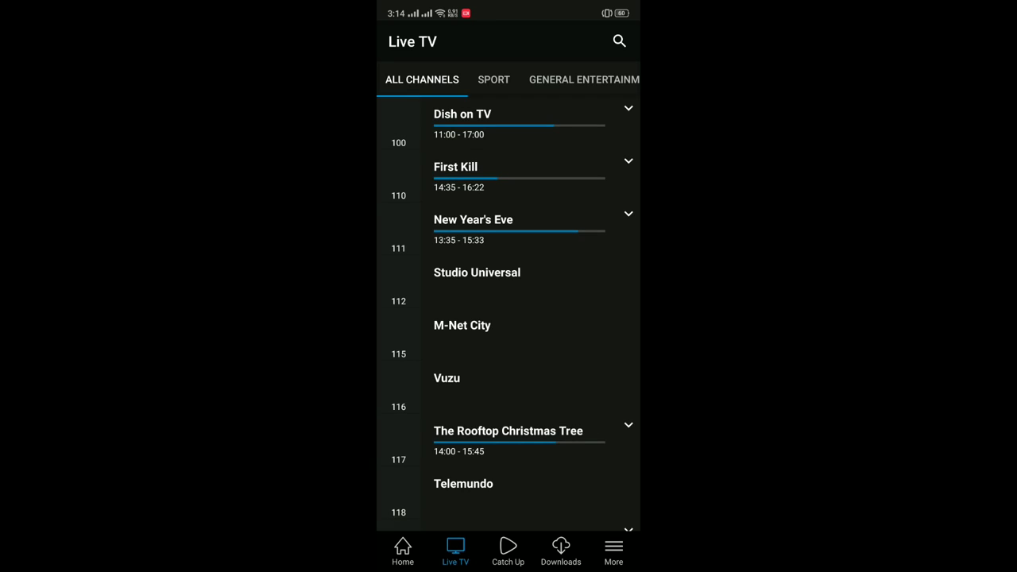
# - Browse the full list of Live TV channels in the phone app and filter it by Sport
pyautogui.scroll(-6, 588, 377)
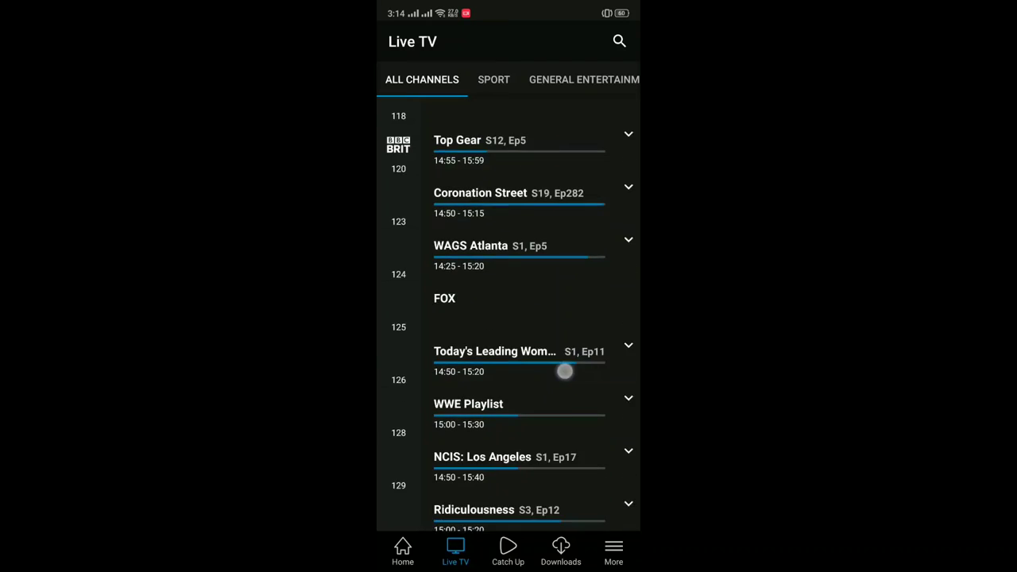
pyautogui.scroll(-15, 564, 371)
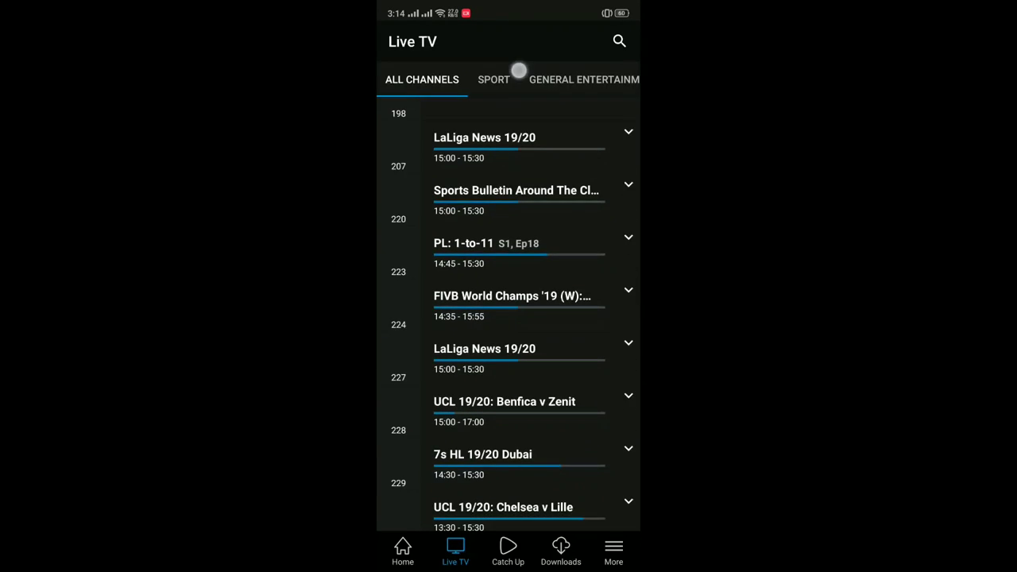
pyautogui.moveTo(511, 73)
pyautogui.mouseDown()
pyautogui.moveTo(416, 76)
pyautogui.moveTo(527, 84)
pyautogui.mouseUp()
pyautogui.click(494, 80)
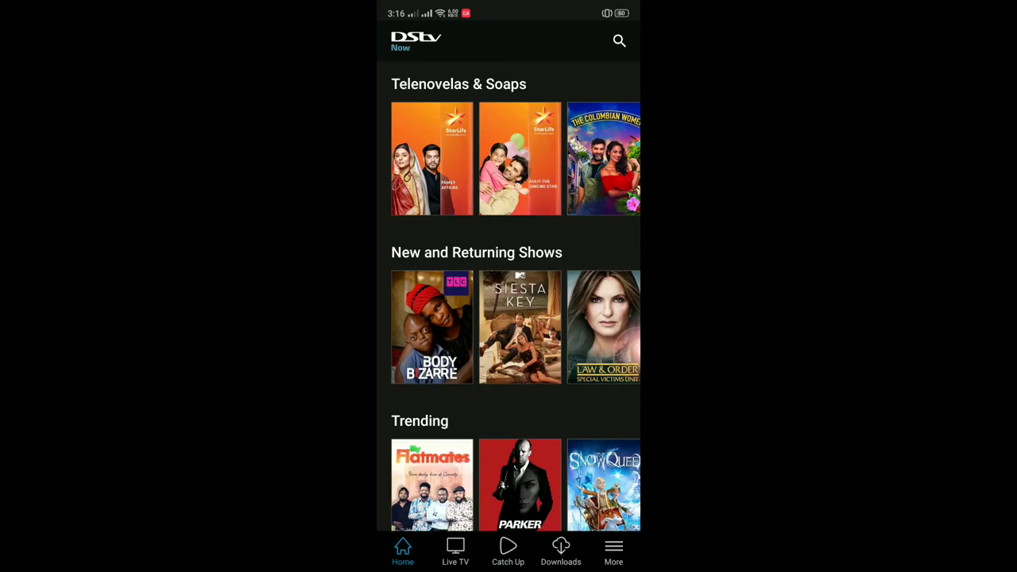
# - Switch to the SuperSport app and show its live channels available to watch
pyautogui.moveTo(639, 410); pyautogui.dragTo(575, 411)
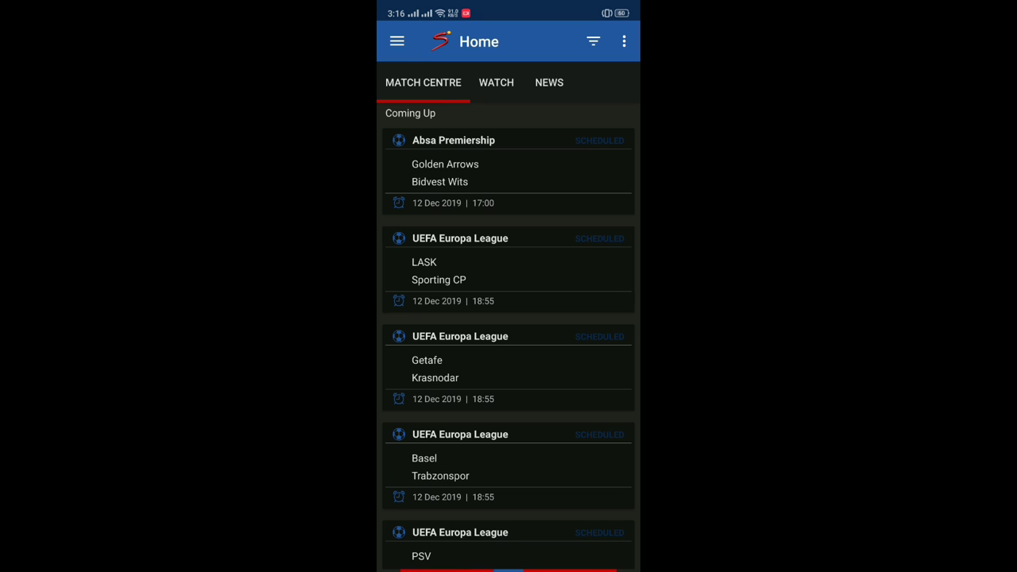
pyautogui.click(496, 84)
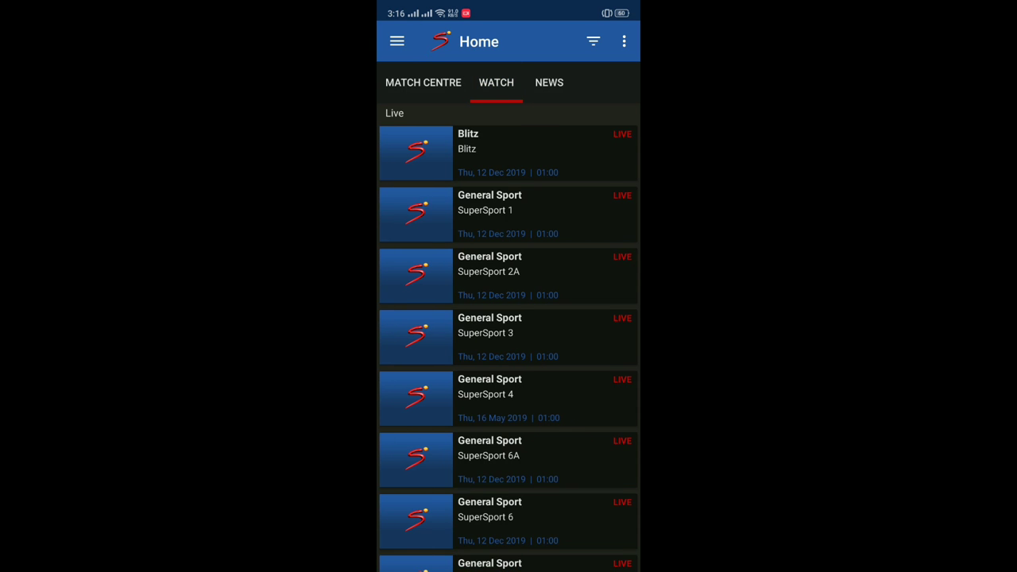